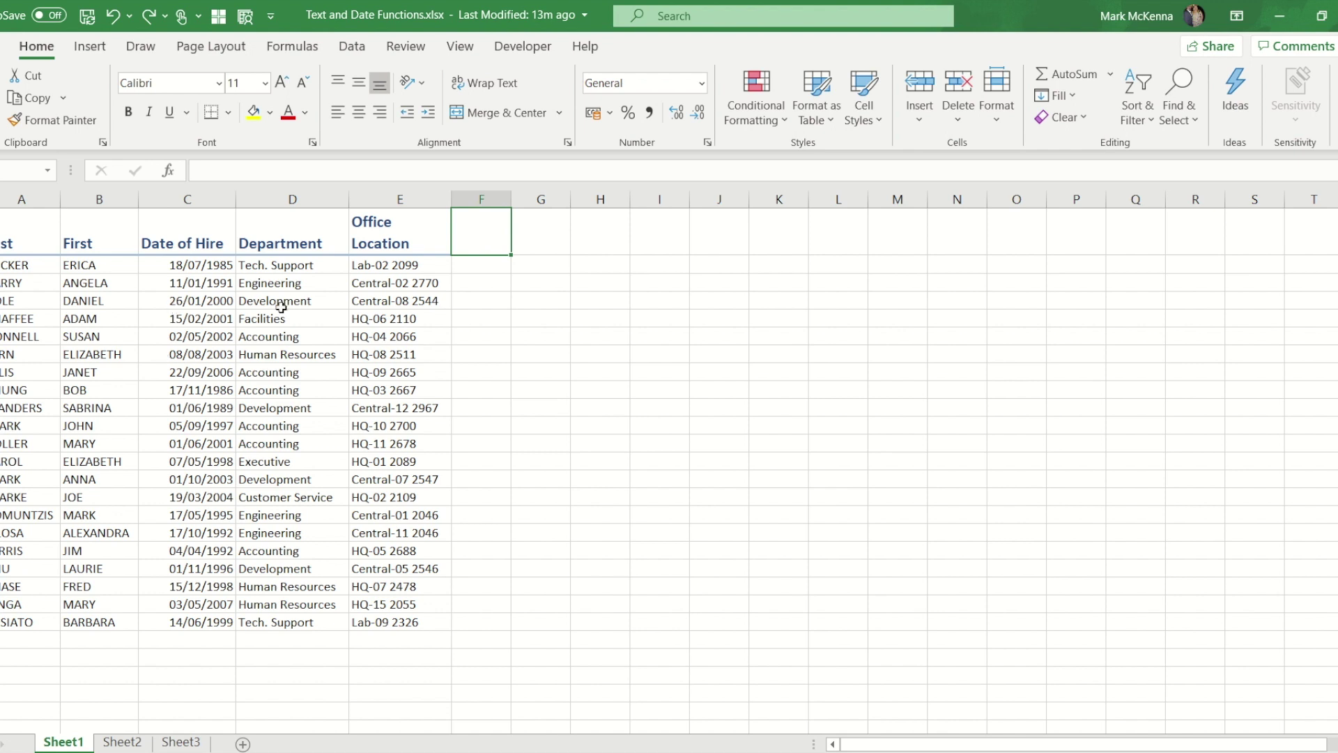
# Enter Decker beside the first employee and accept Flash Fill for the remaining surnames.
pyautogui.click(484, 277)
pyautogui.press('Up')
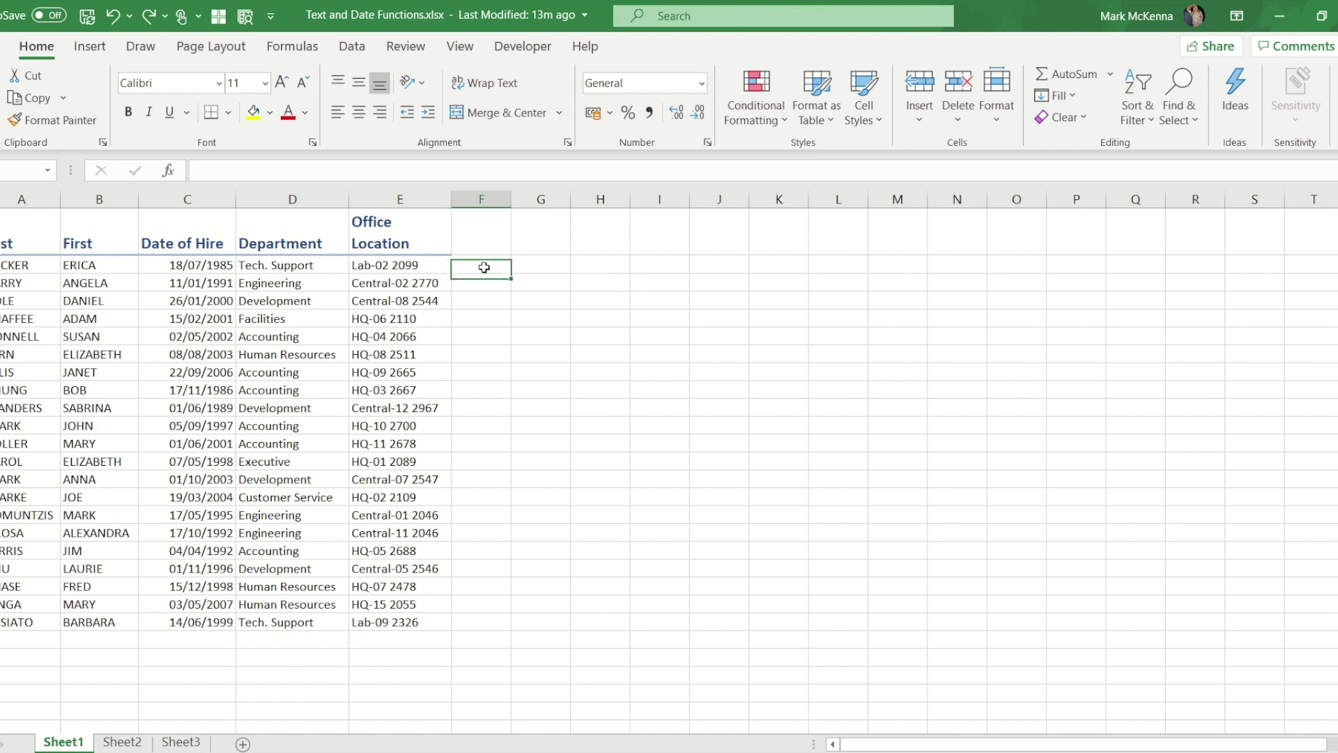
pyautogui.write('Decker')
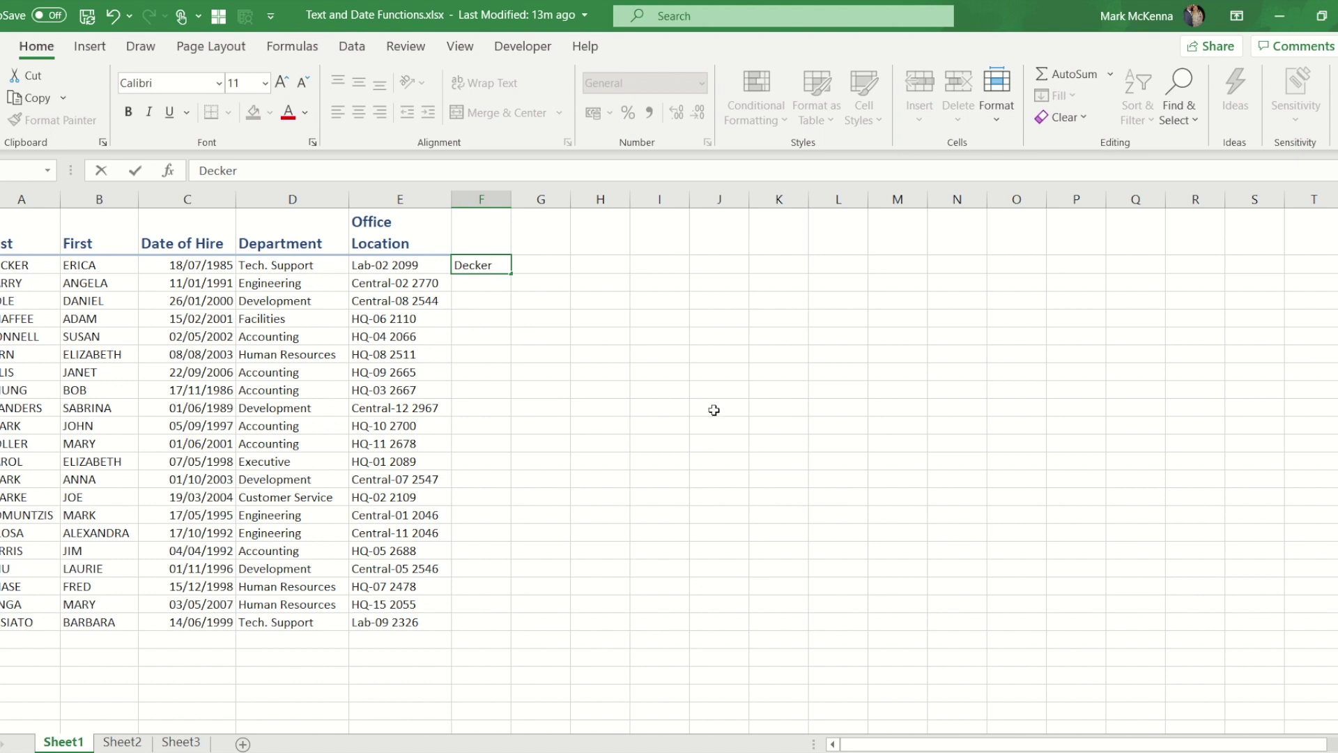
pyautogui.press('Return')
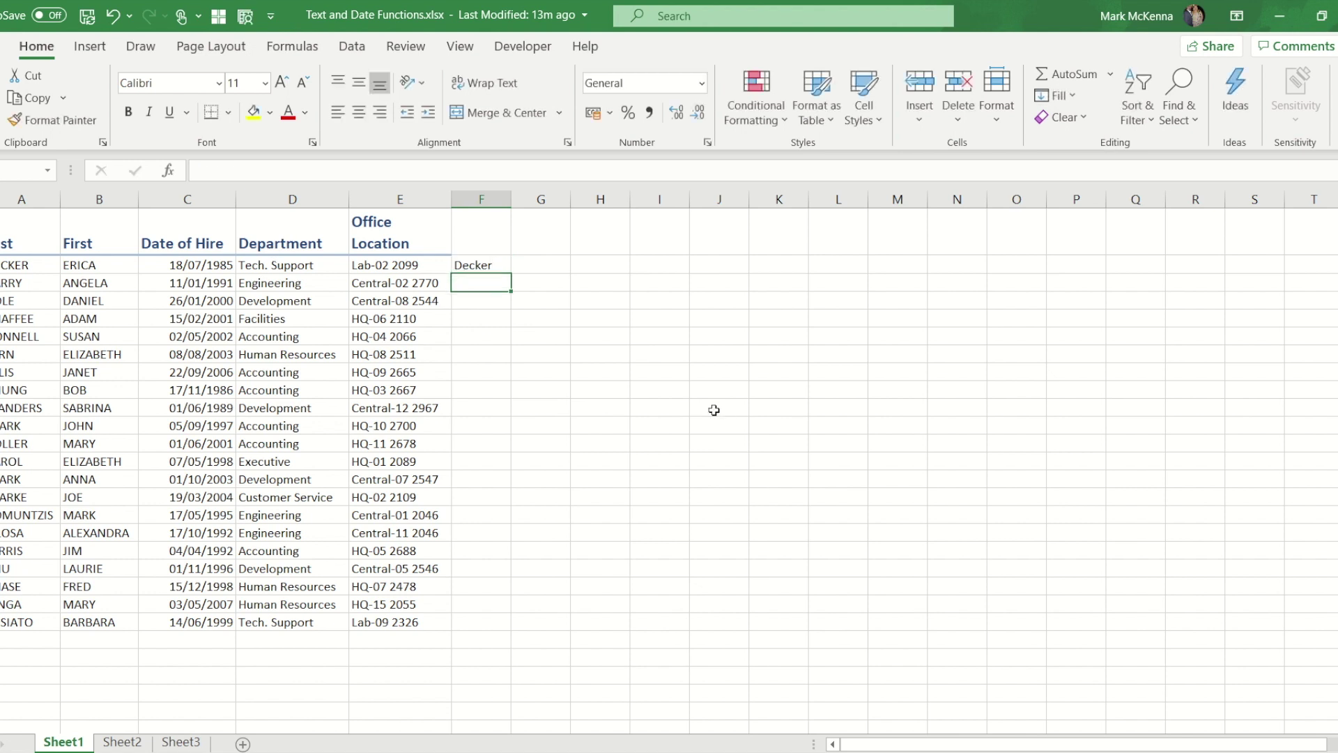
pyautogui.write('Barry')
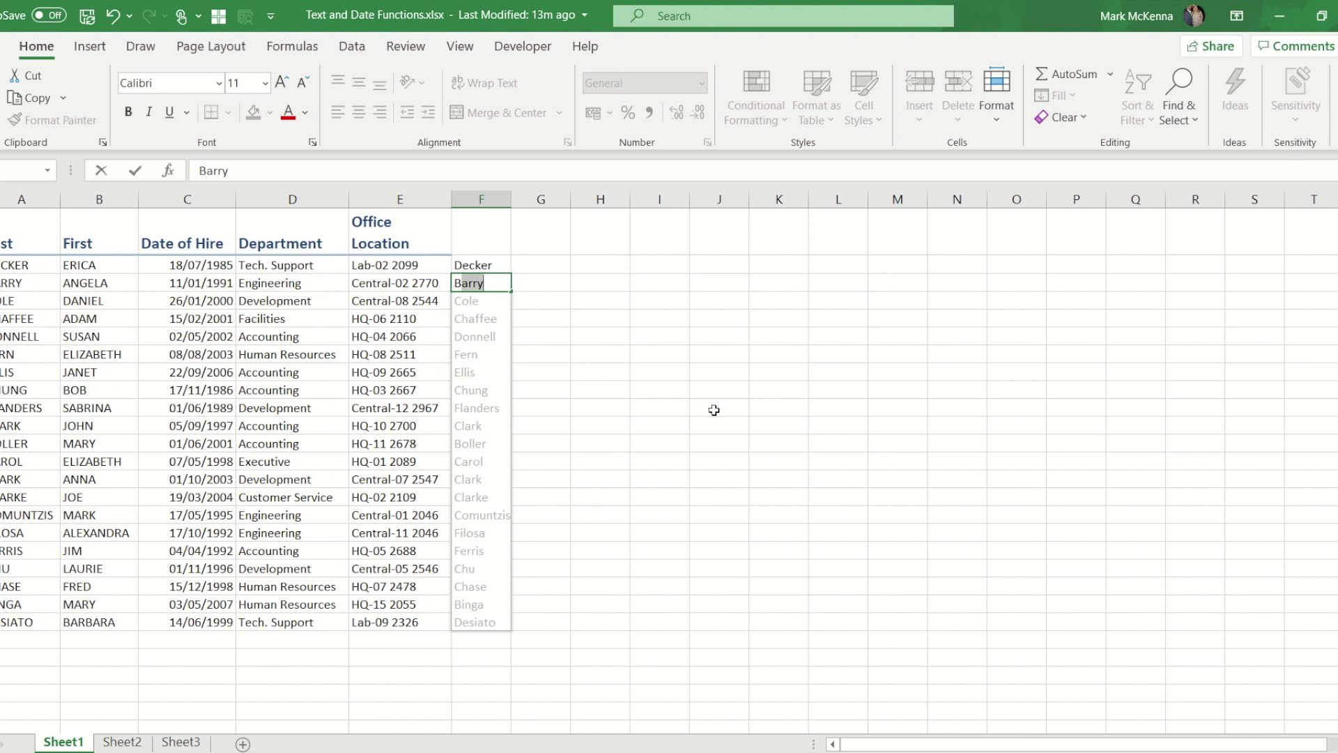
pyautogui.press('Return')
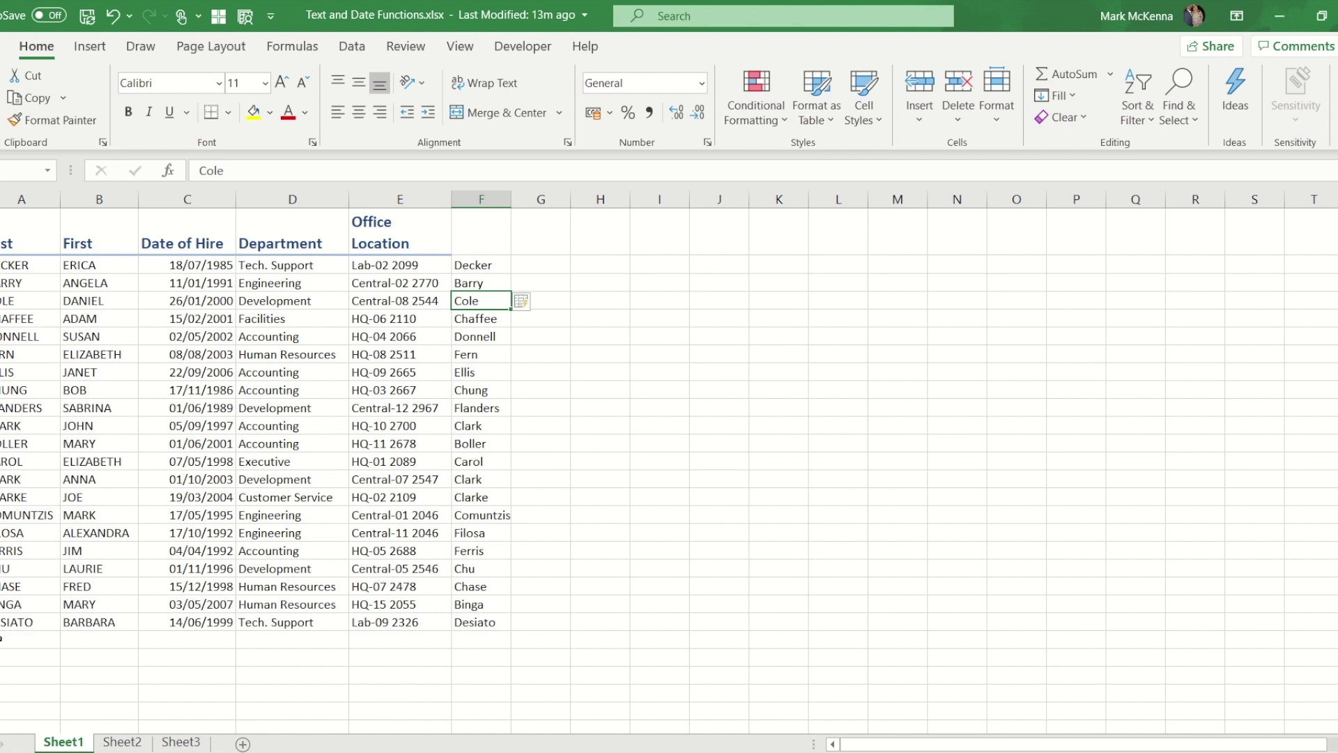
pyautogui.click(33, 641)
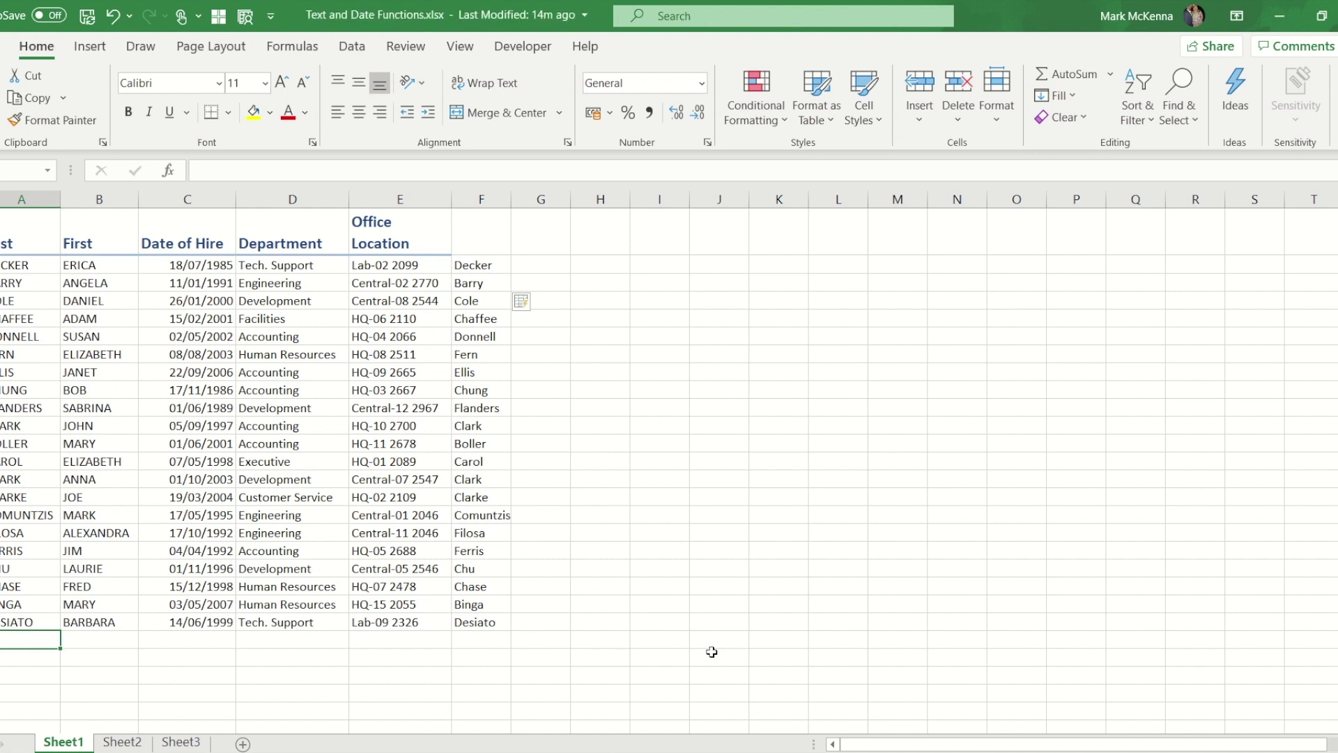
# Clear the flash-filled surnames from the column.
pyautogui.click(477, 267)
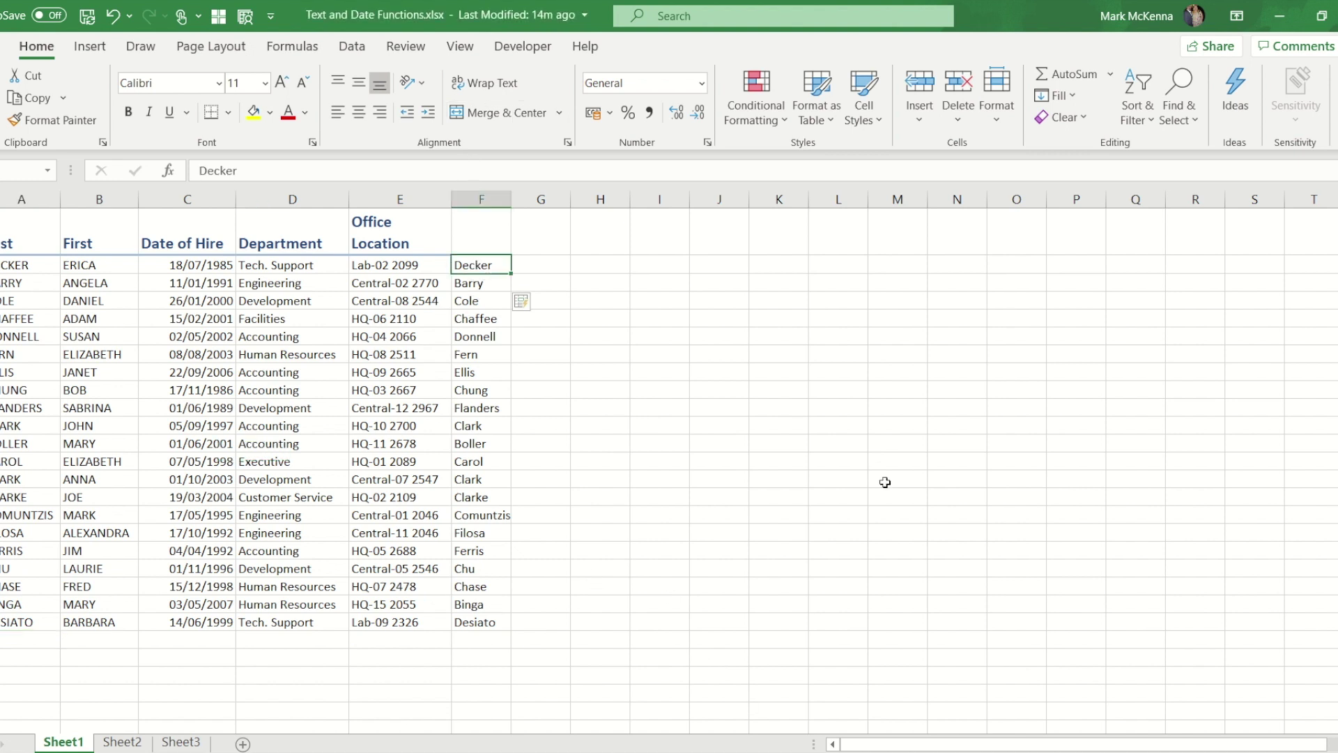
pyautogui.hotkey('ctrl', 'shift', 'Down')
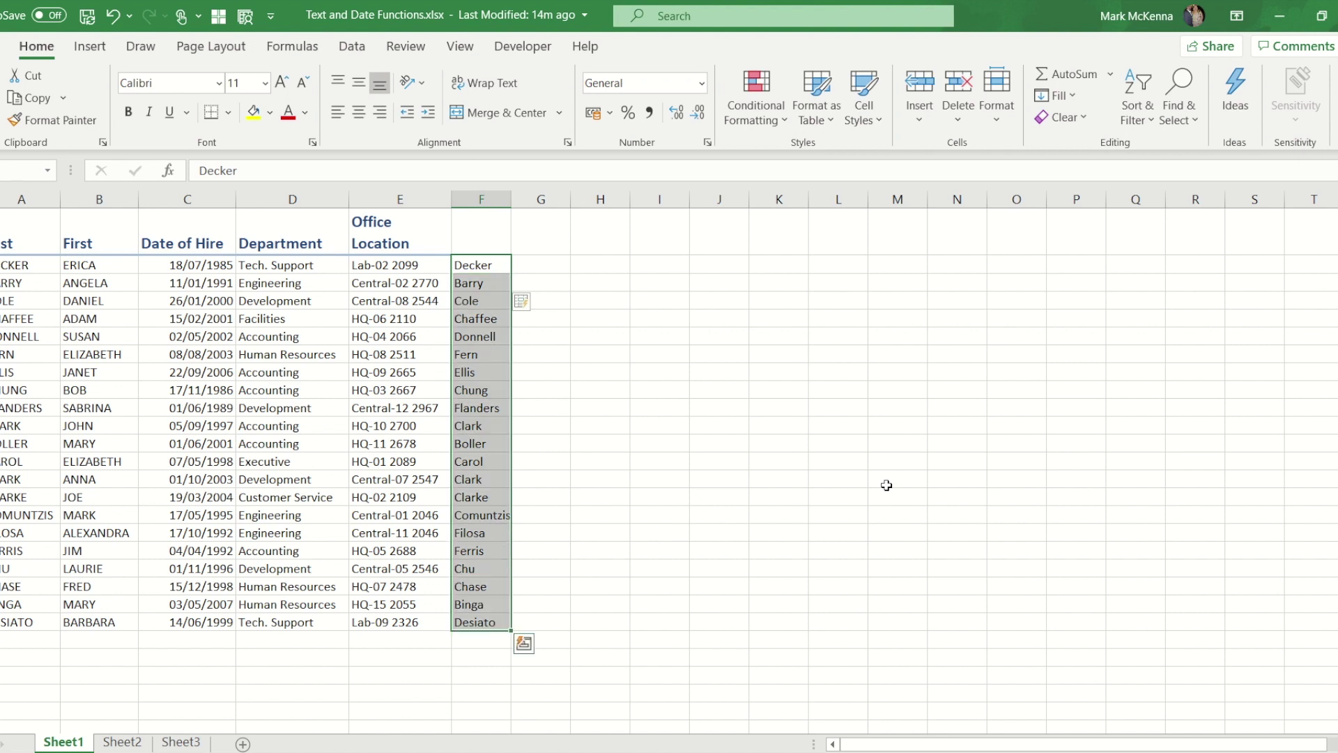
pyautogui.press('Delete')
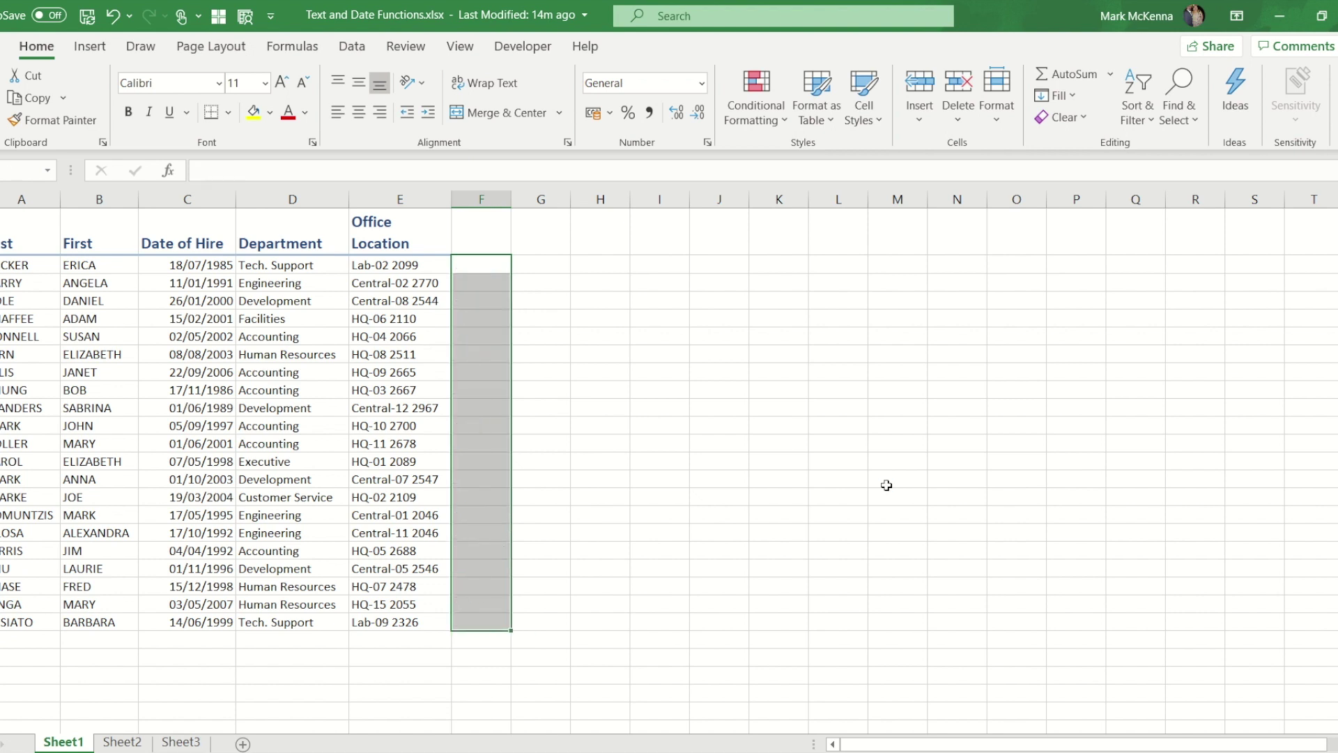
# Enter =PROPER(A4) in the first surname cell and fill it down every employee row.
pyautogui.click(465, 263)
pyautogui.write('=')
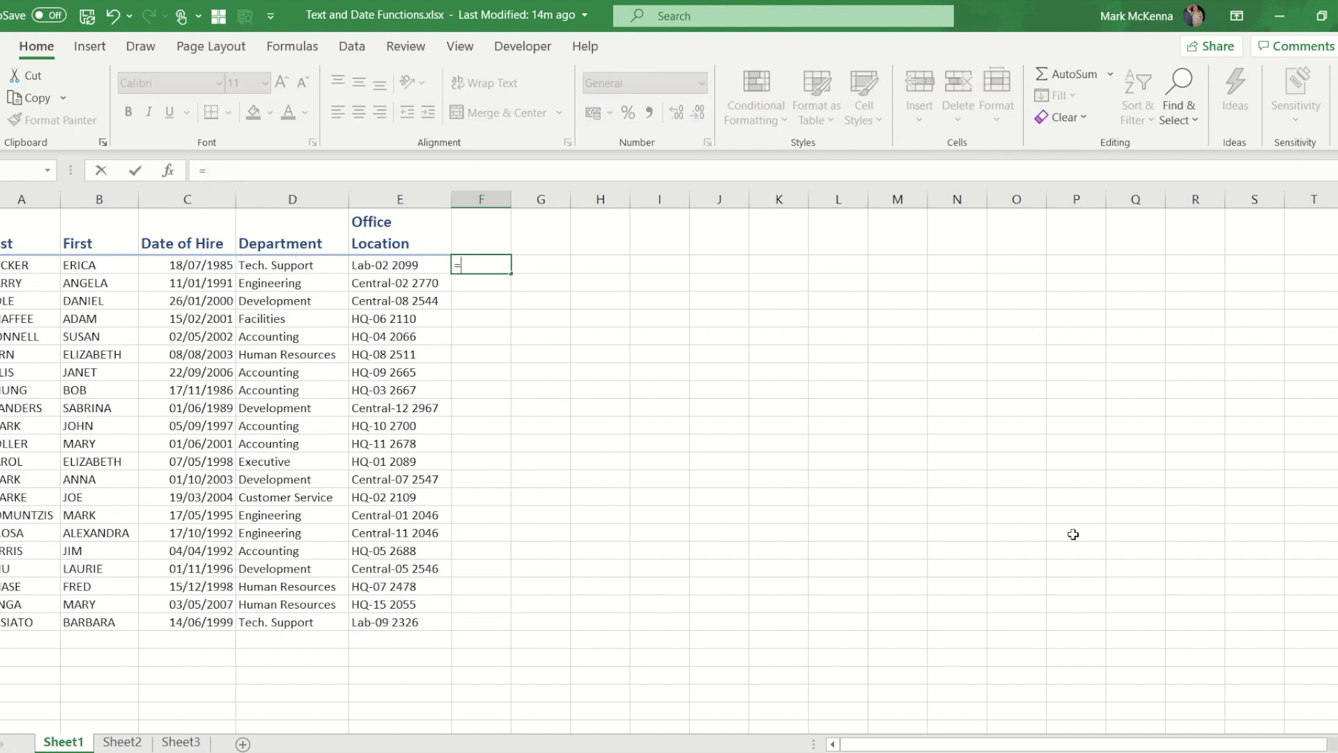
pyautogui.write('prop')
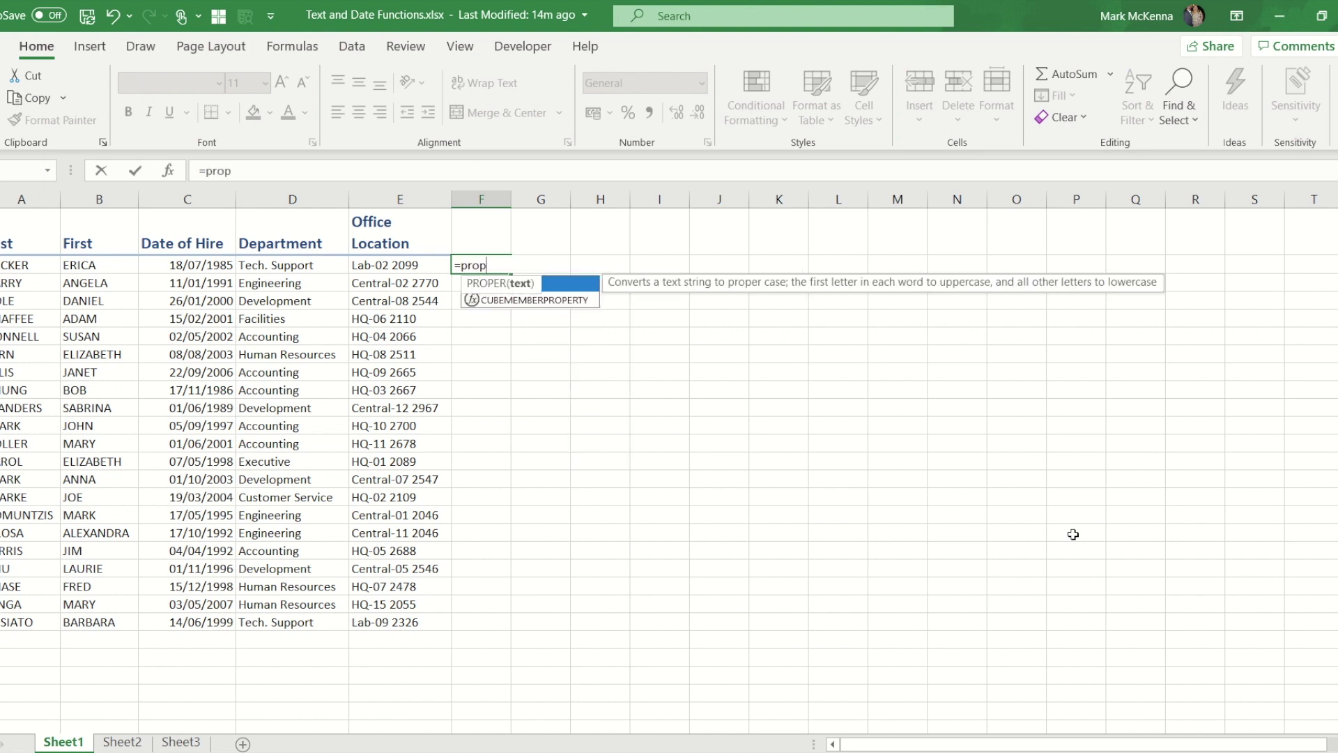
pyautogui.press('Tab')
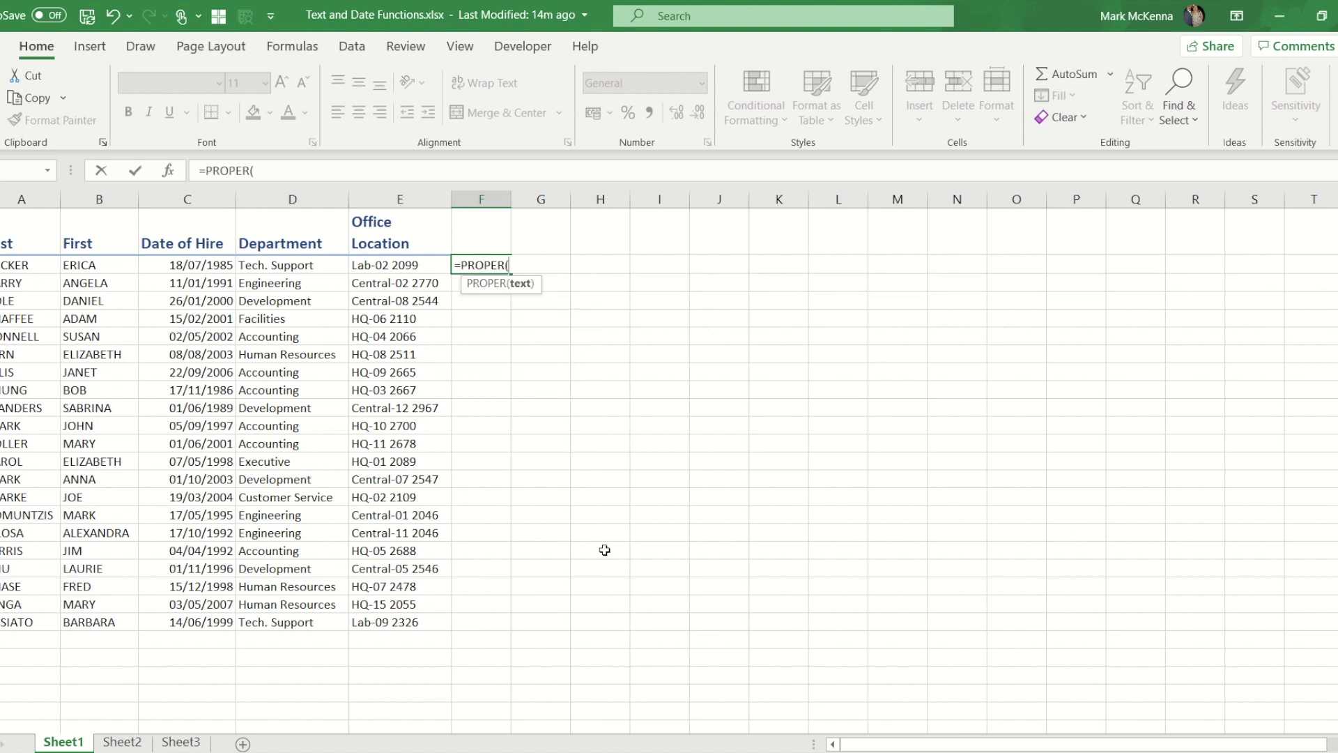
pyautogui.click(7, 264)
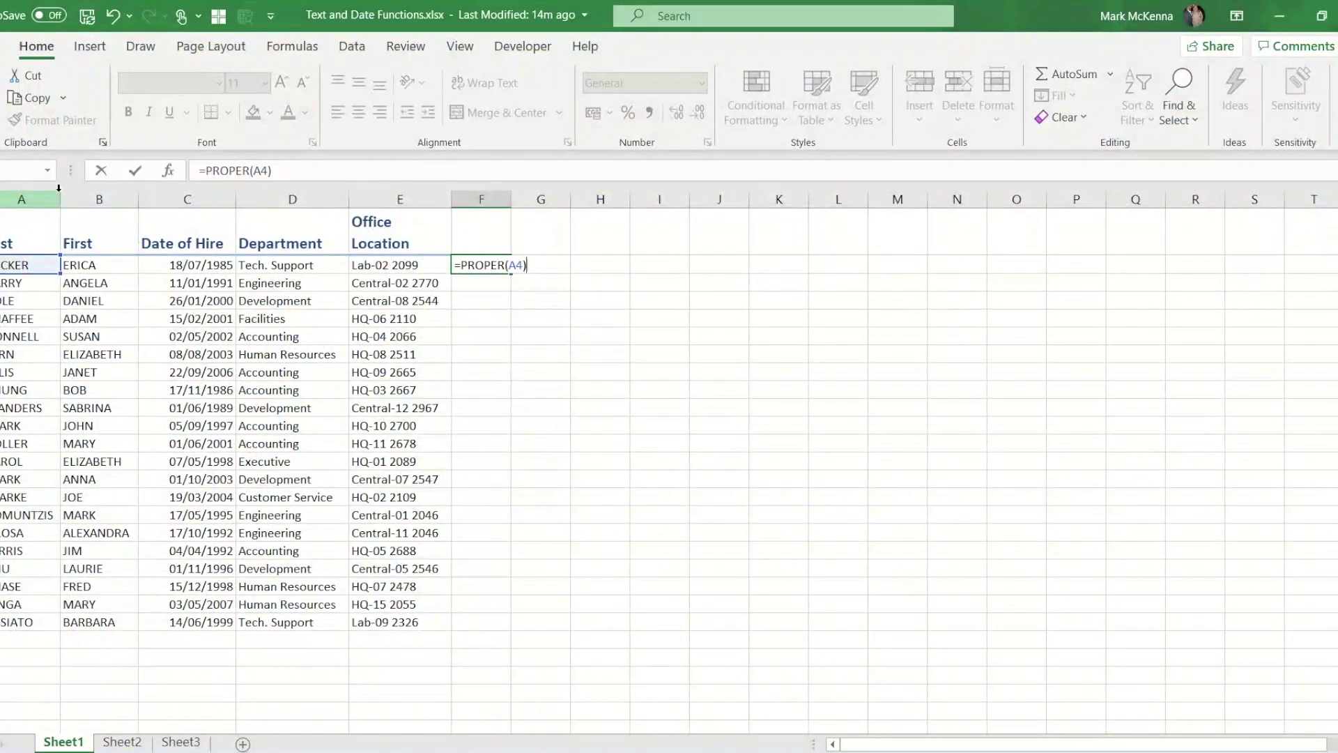
pyautogui.hotkey('ctrl', 'Return')
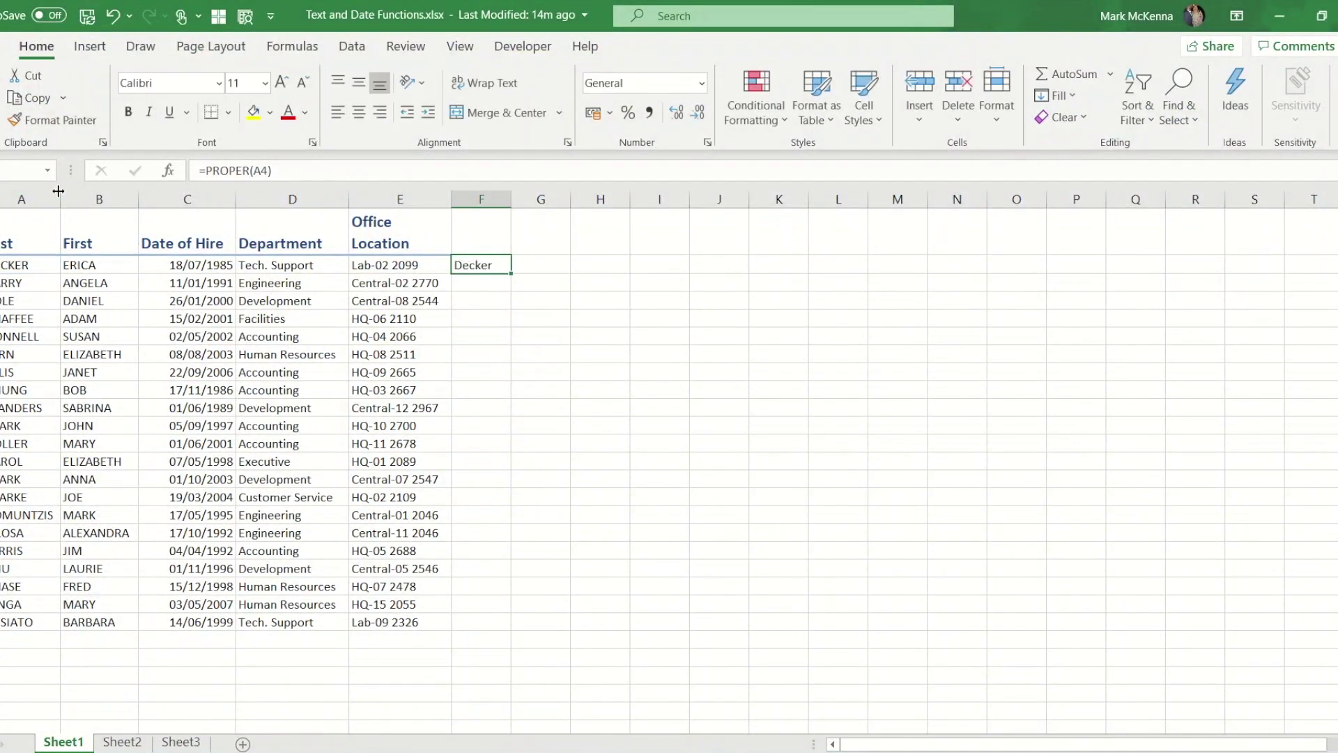
pyautogui.doubleClick(510, 271)
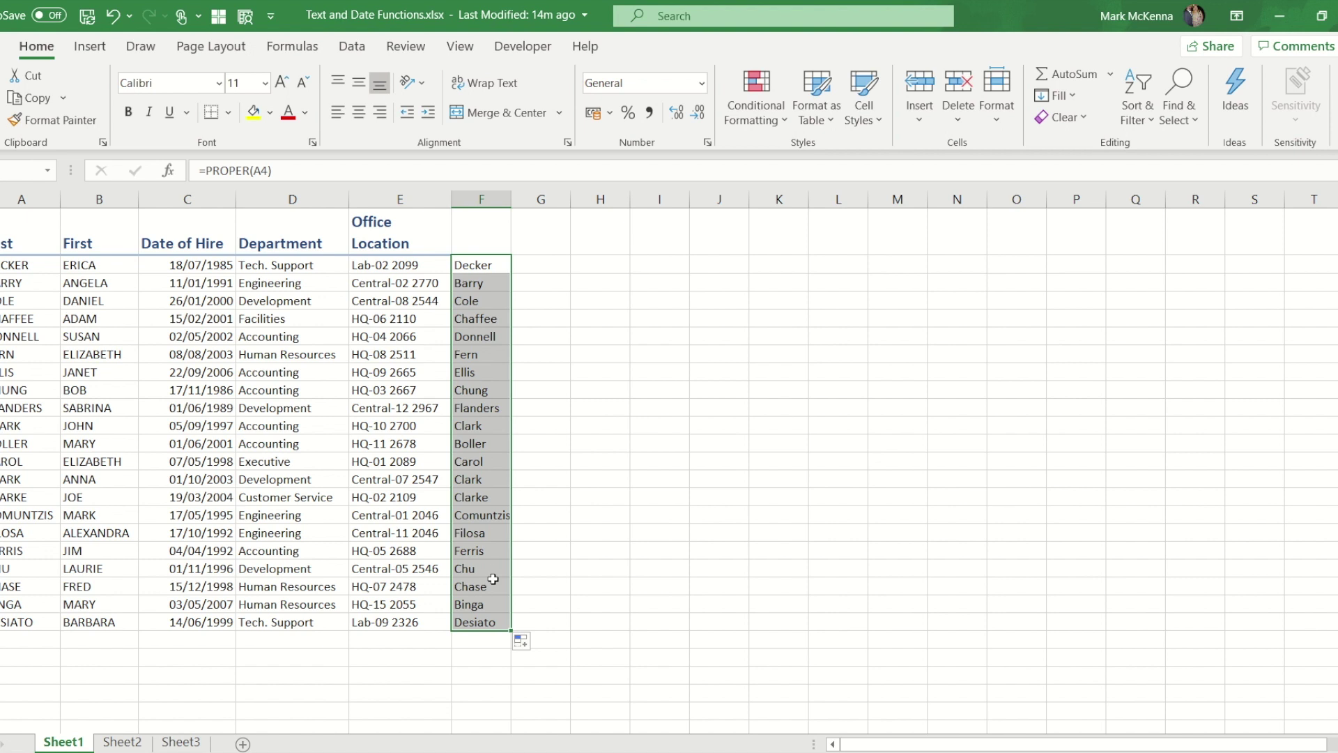
pyautogui.click(3, 642)
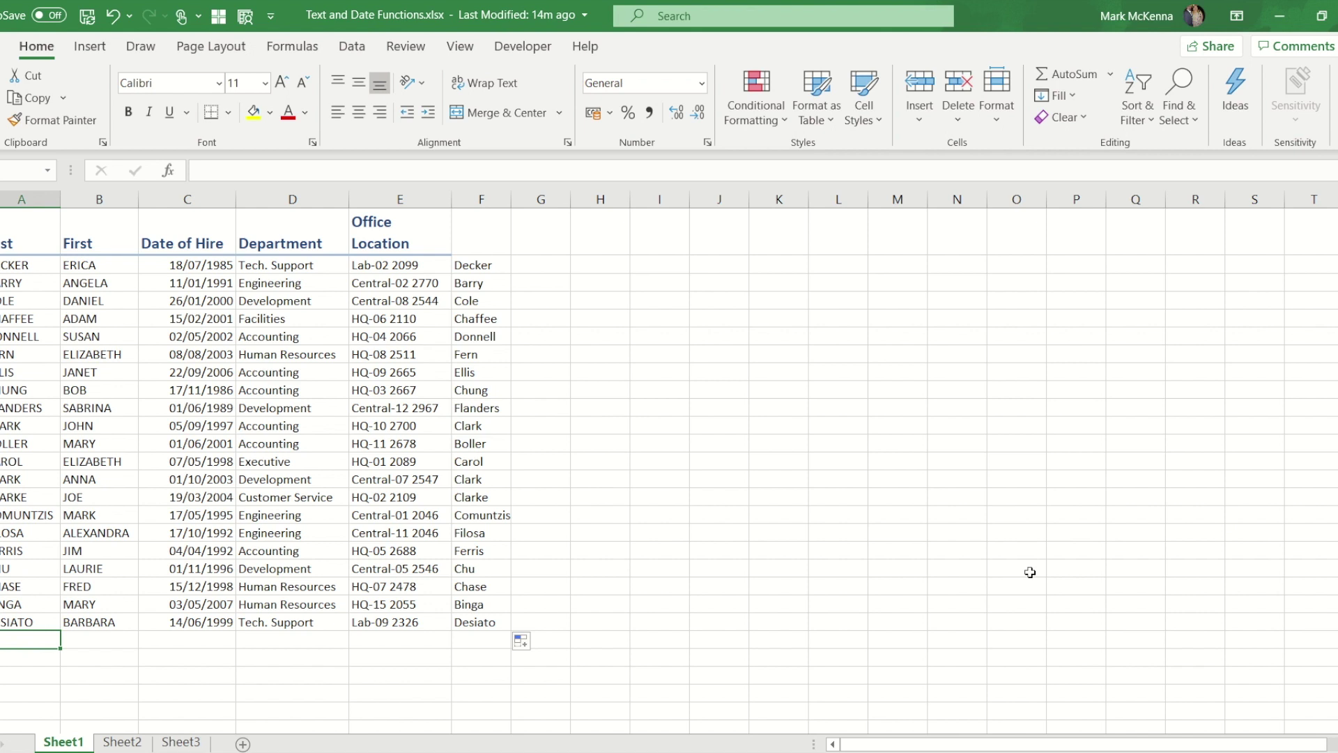
# Undo the PROPER fill-down and formula, then select a cell inside the employee data.
pyautogui.hotkey('ctrl', 'z')
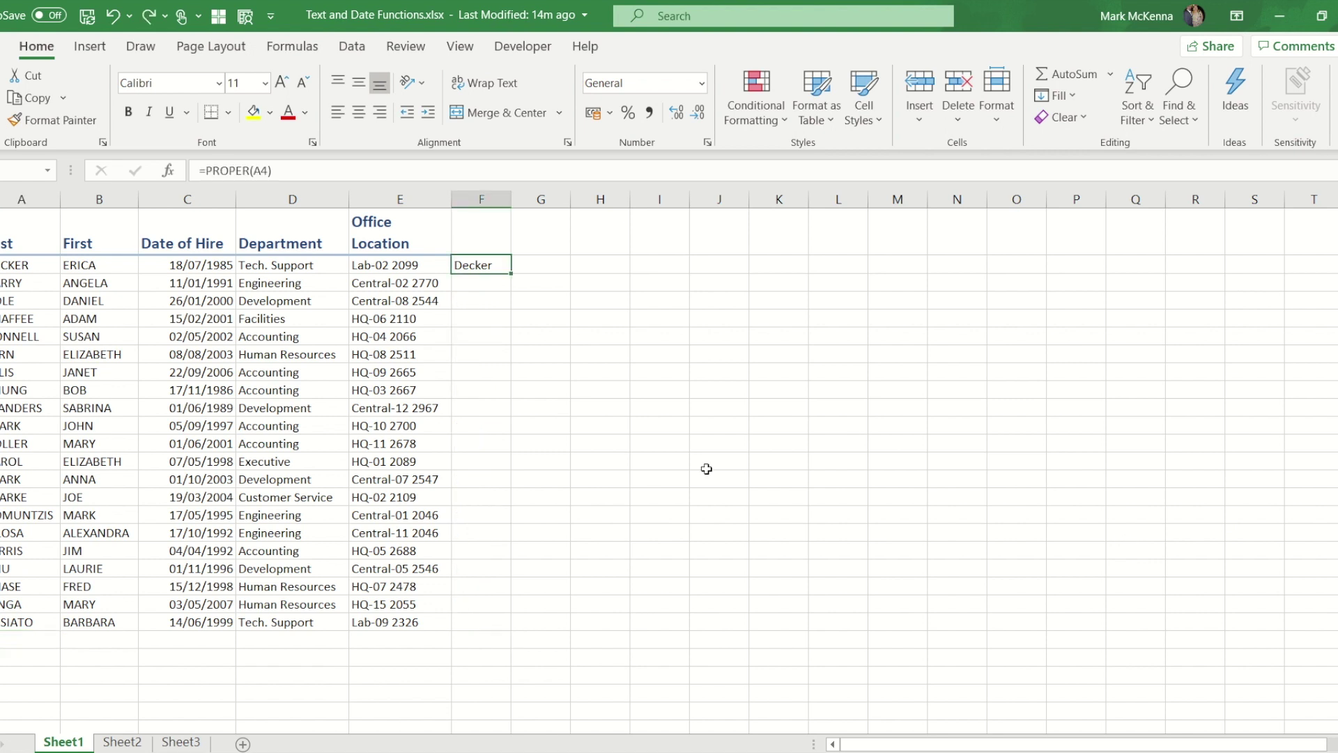
pyautogui.hotkey('ctrl', 'z')
pyautogui.click(115, 299)
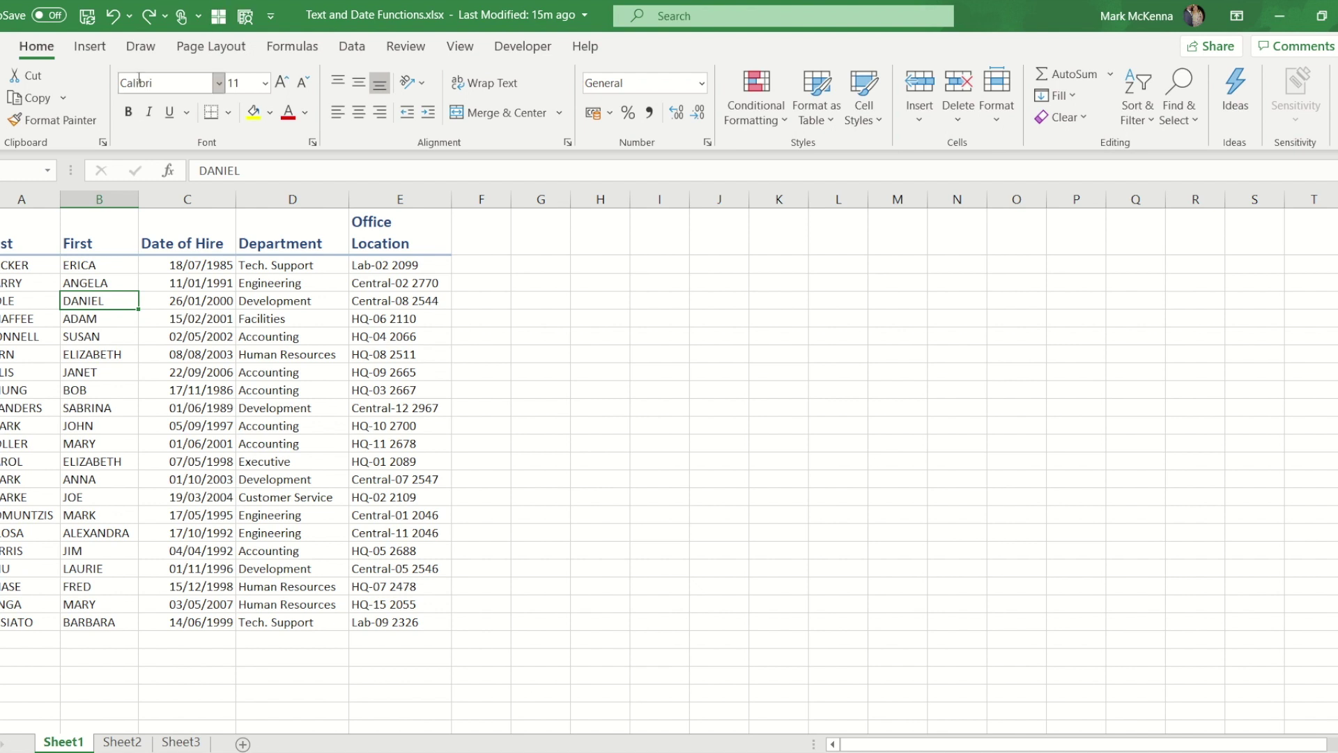
# Load range $A$3:$E$24 with headers into Power Query via Data > From Table/Range.
pyautogui.click(97, 48)
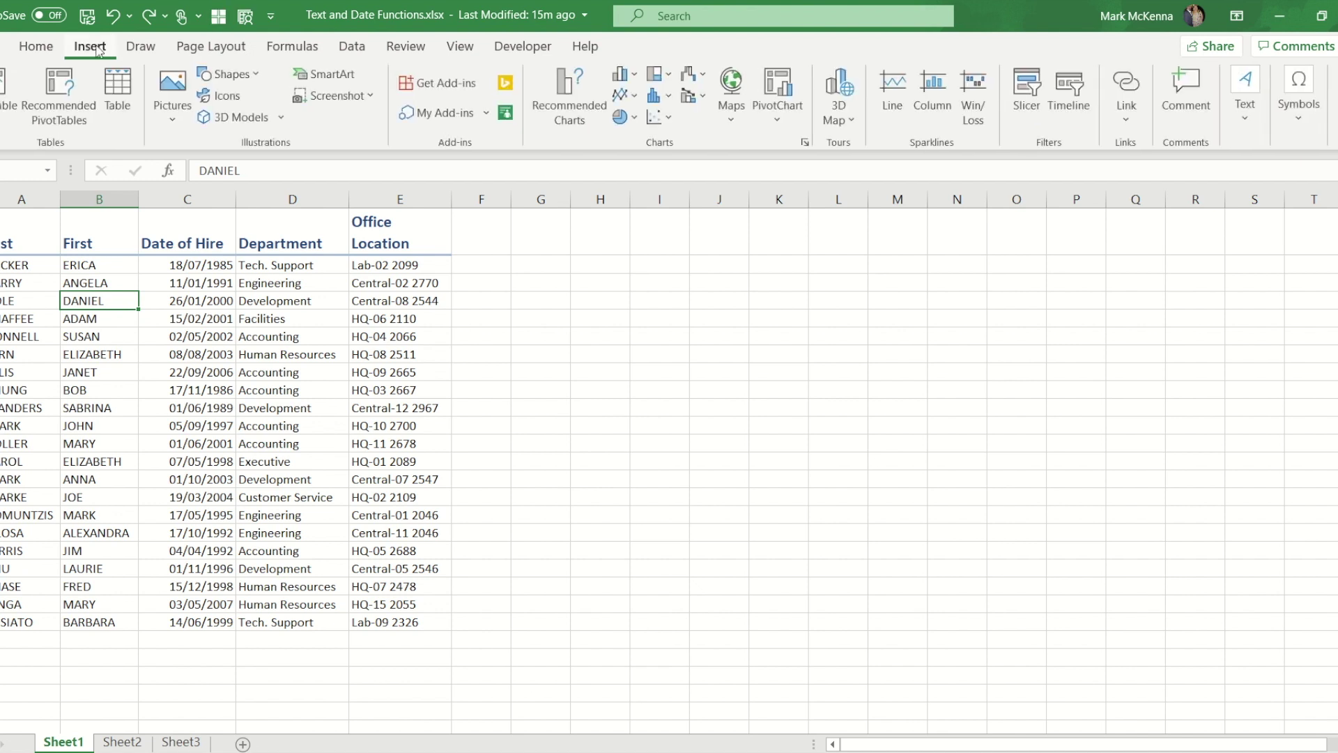
pyautogui.click(352, 46)
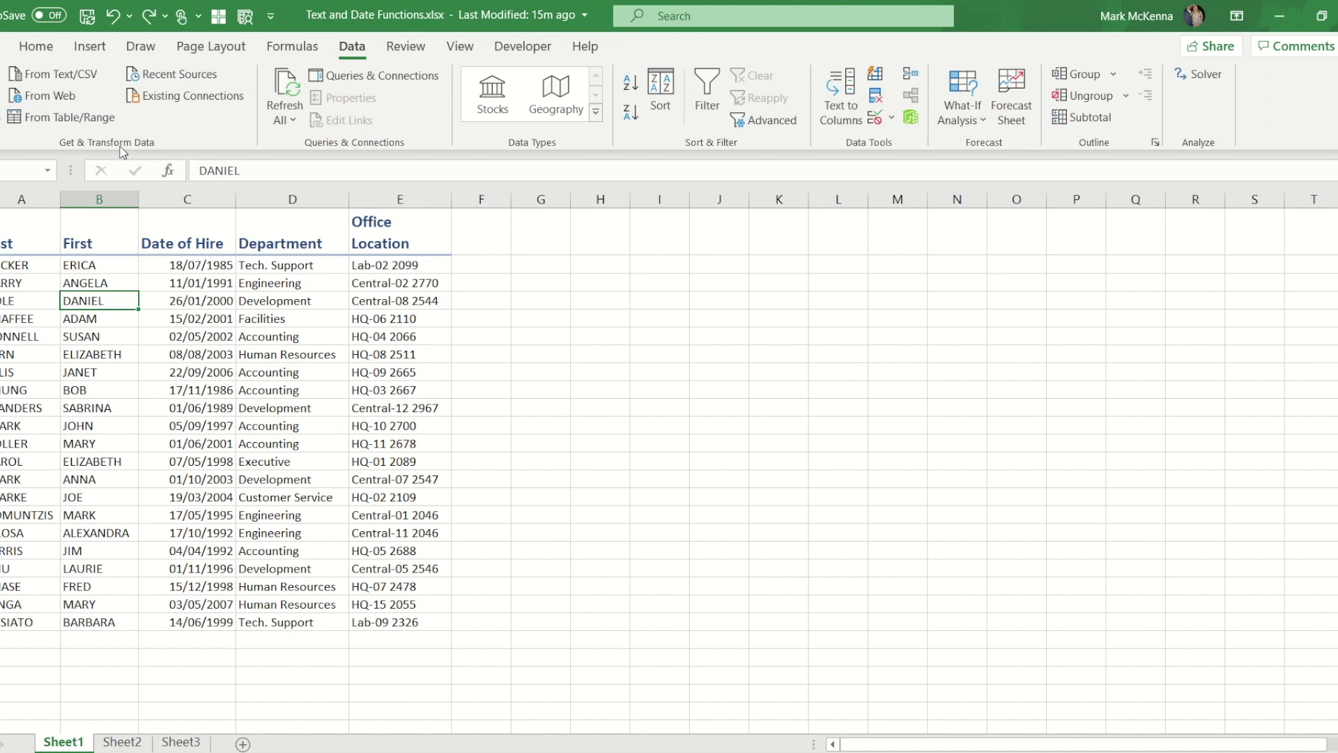
pyautogui.click(75, 120)
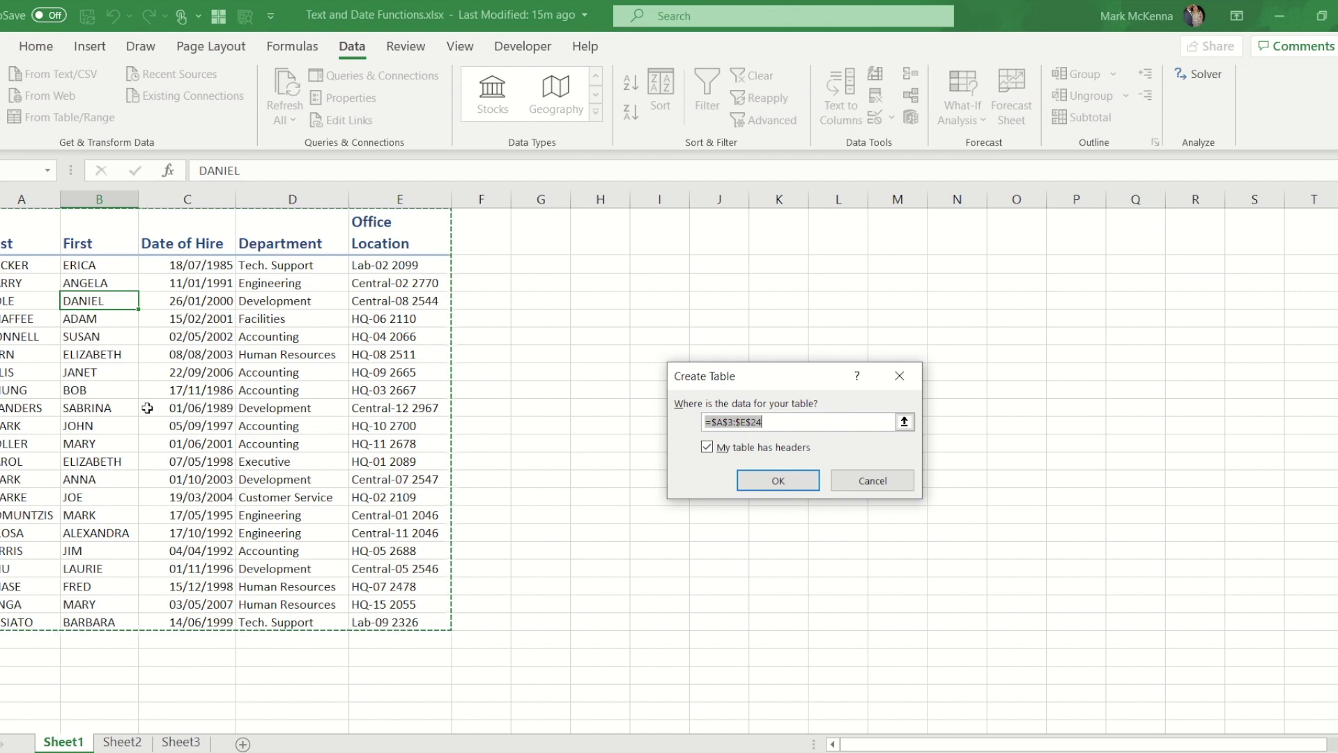
pyautogui.click(797, 483)
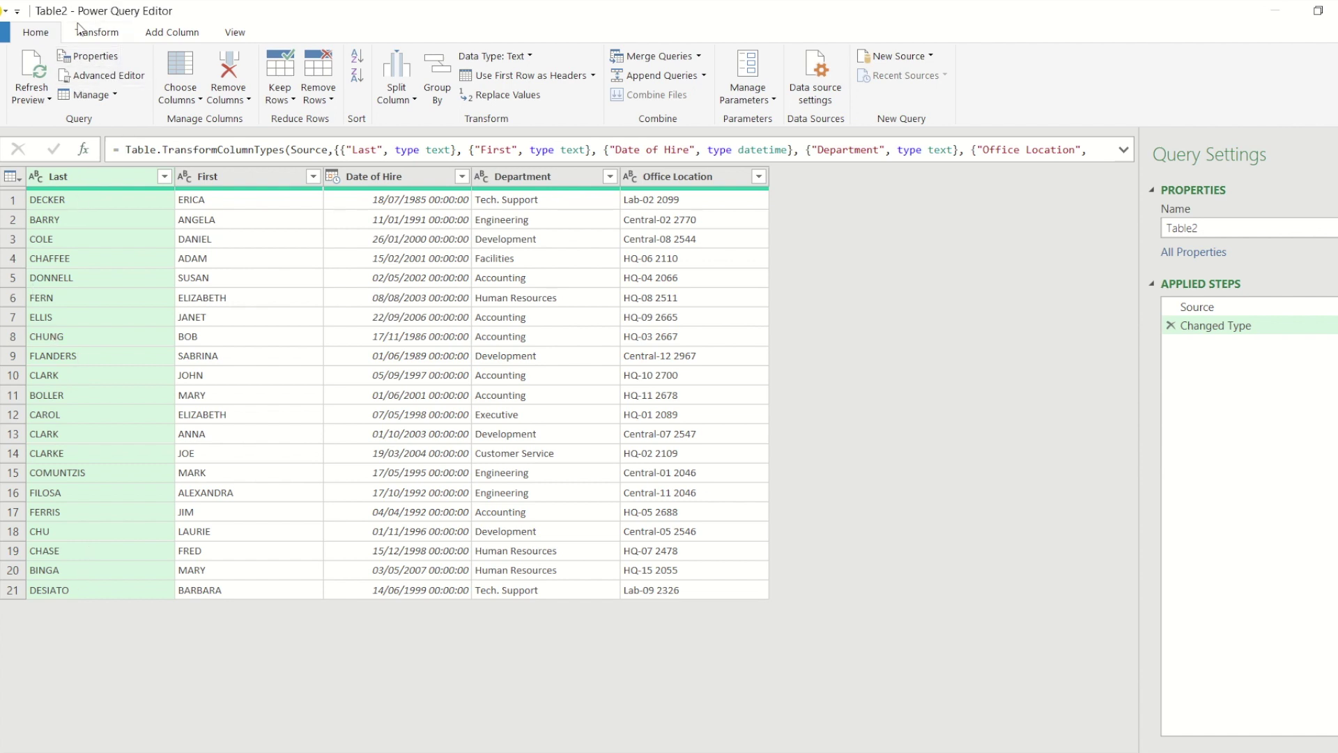
# Show the Transform > Format text-case choices for the uppercase Last column.
pyautogui.click(112, 35)
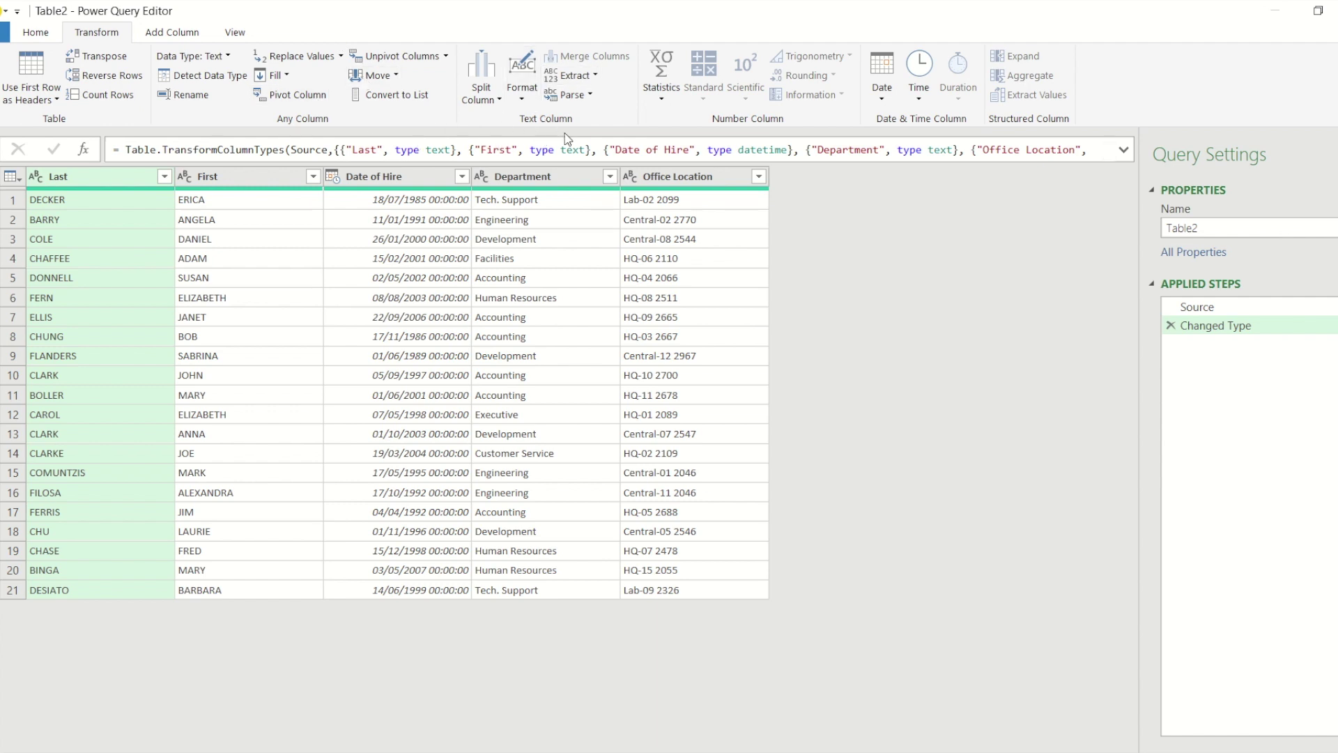
pyautogui.click(523, 83)
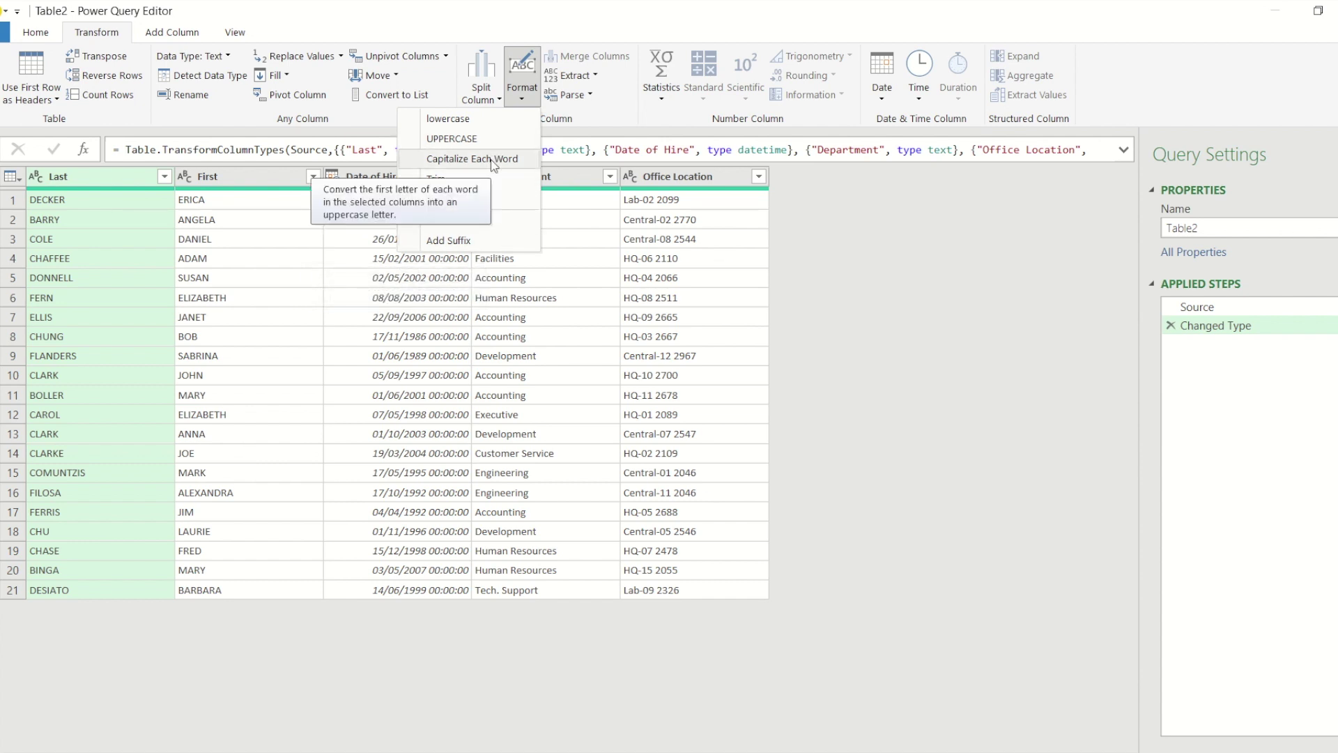
# Apply Capitalize Each Word to both the Last and First columns.
pyautogui.click(472, 159)
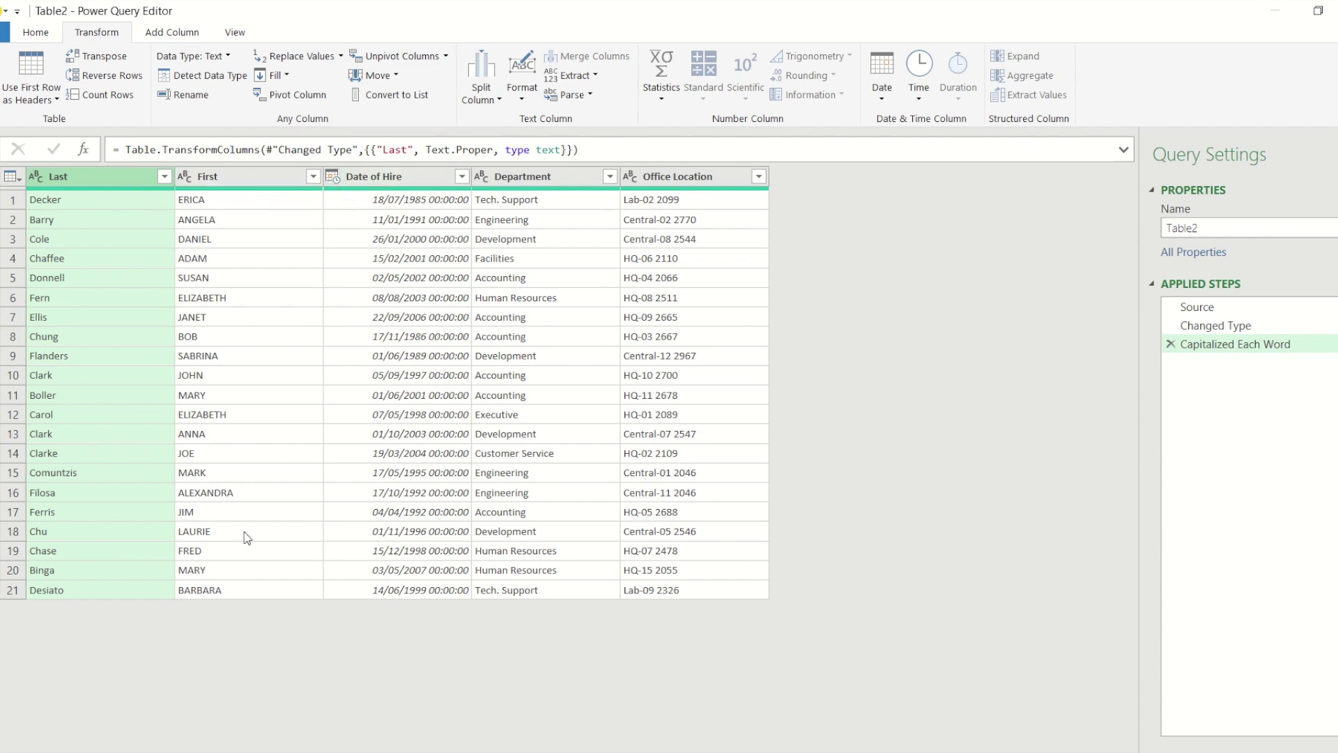
pyautogui.click(236, 175)
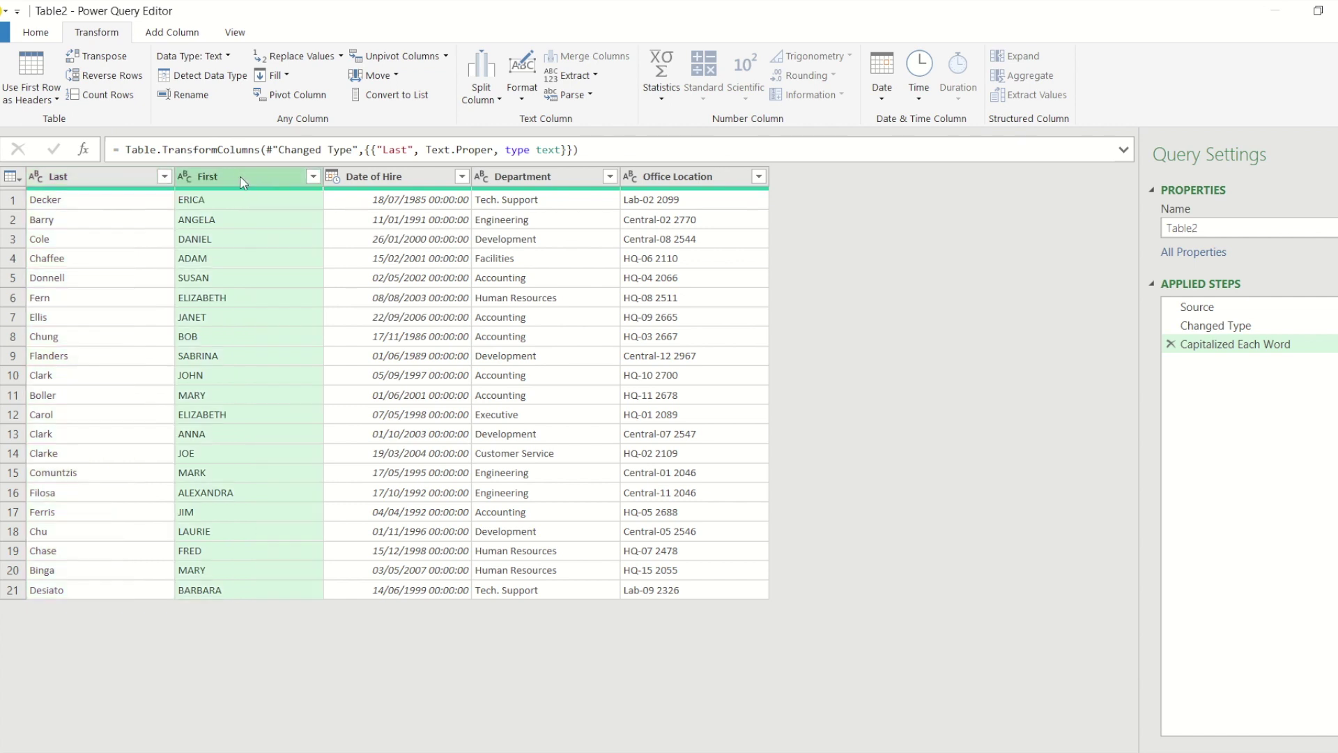
pyautogui.click(523, 88)
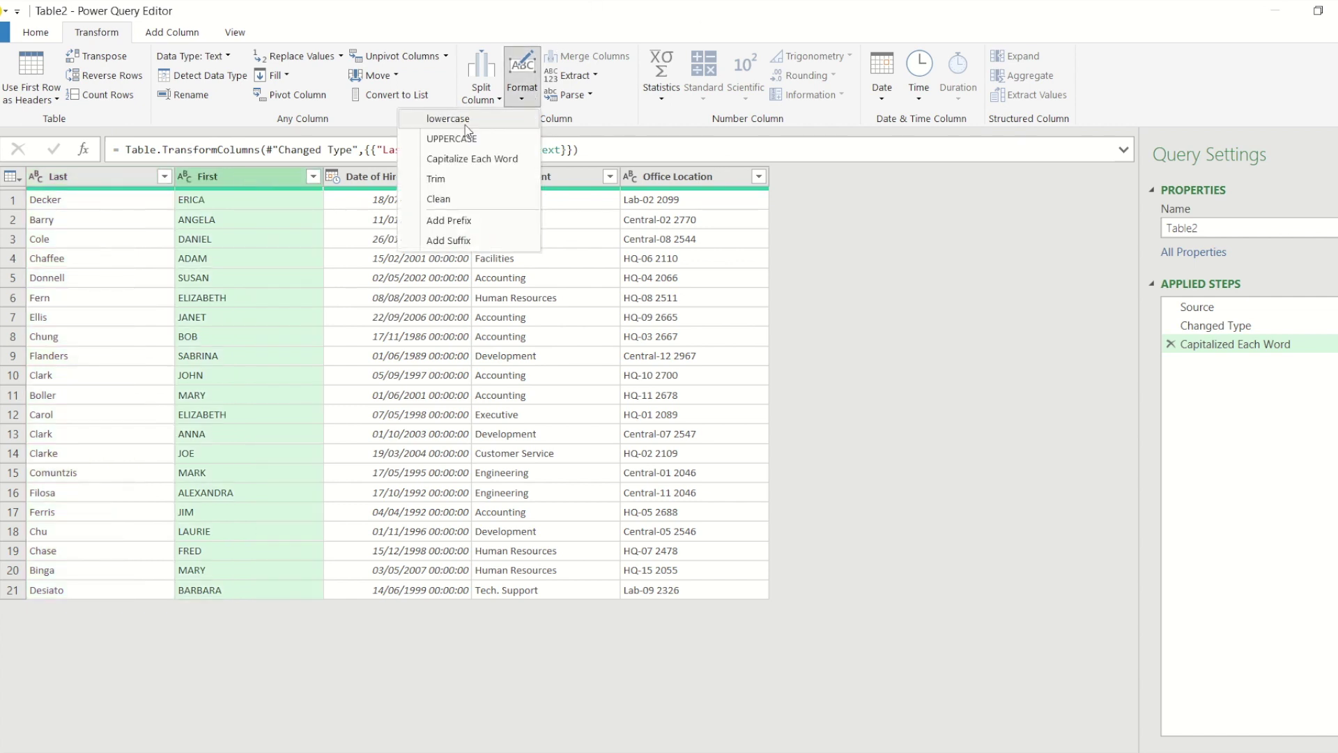
pyautogui.click(466, 157)
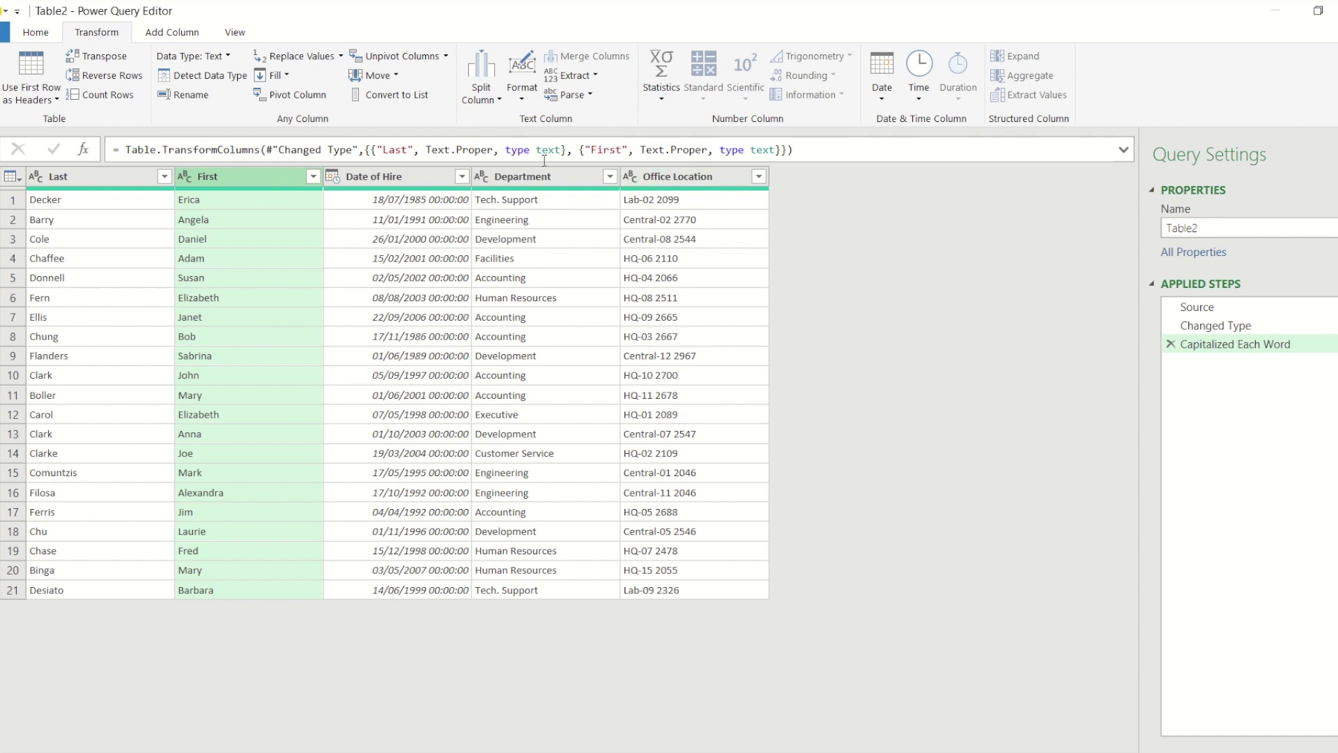
pyautogui.click(571, 75)
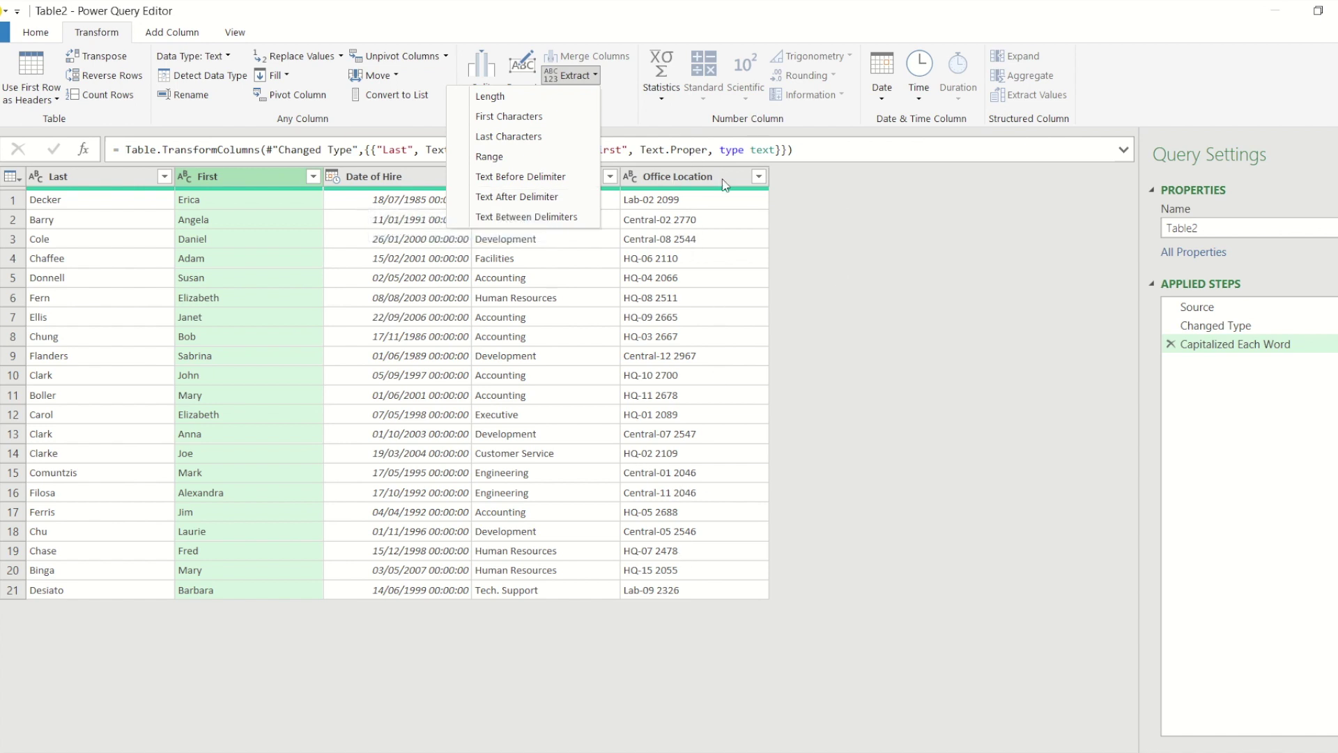
# Duplicate Office Location twice, creating Office Location - Copy and Office Location - Copy.1.
pyautogui.click(702, 182)
pyautogui.rightClick(697, 182)
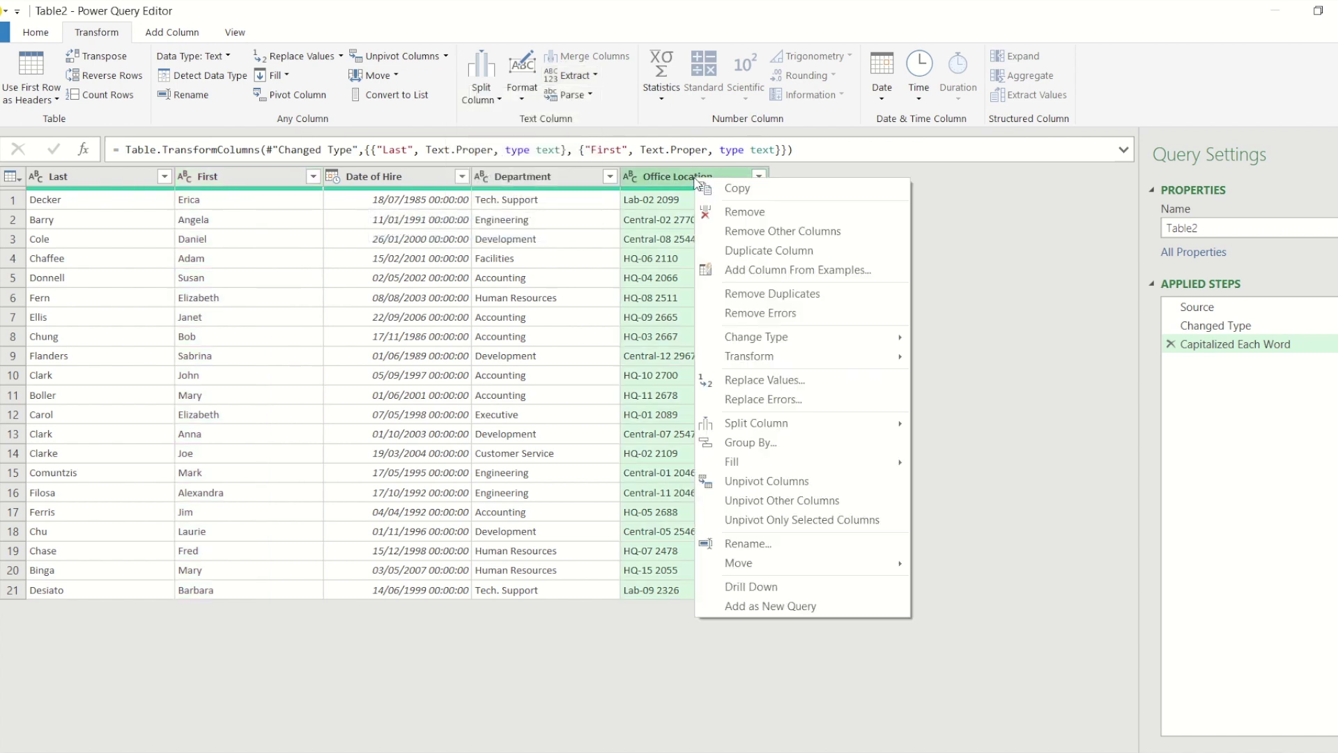
pyautogui.click(764, 252)
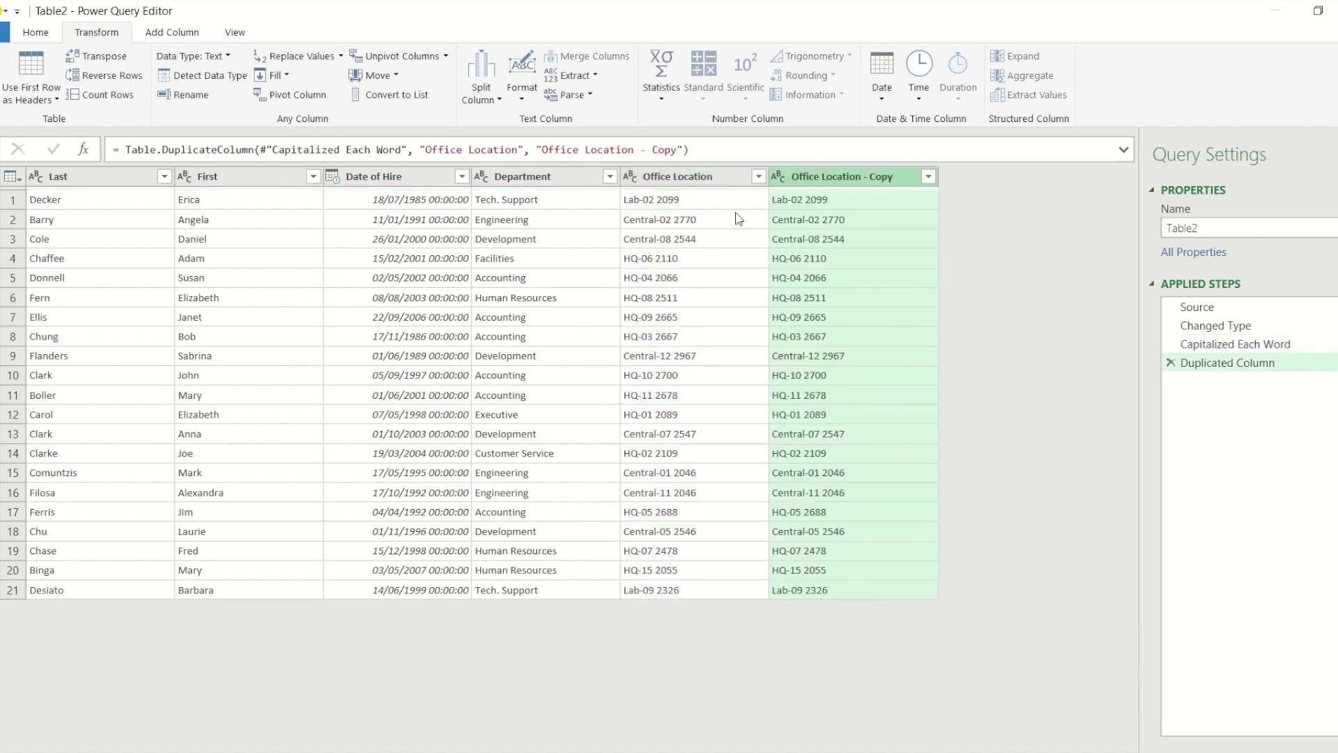
pyautogui.rightClick(700, 180)
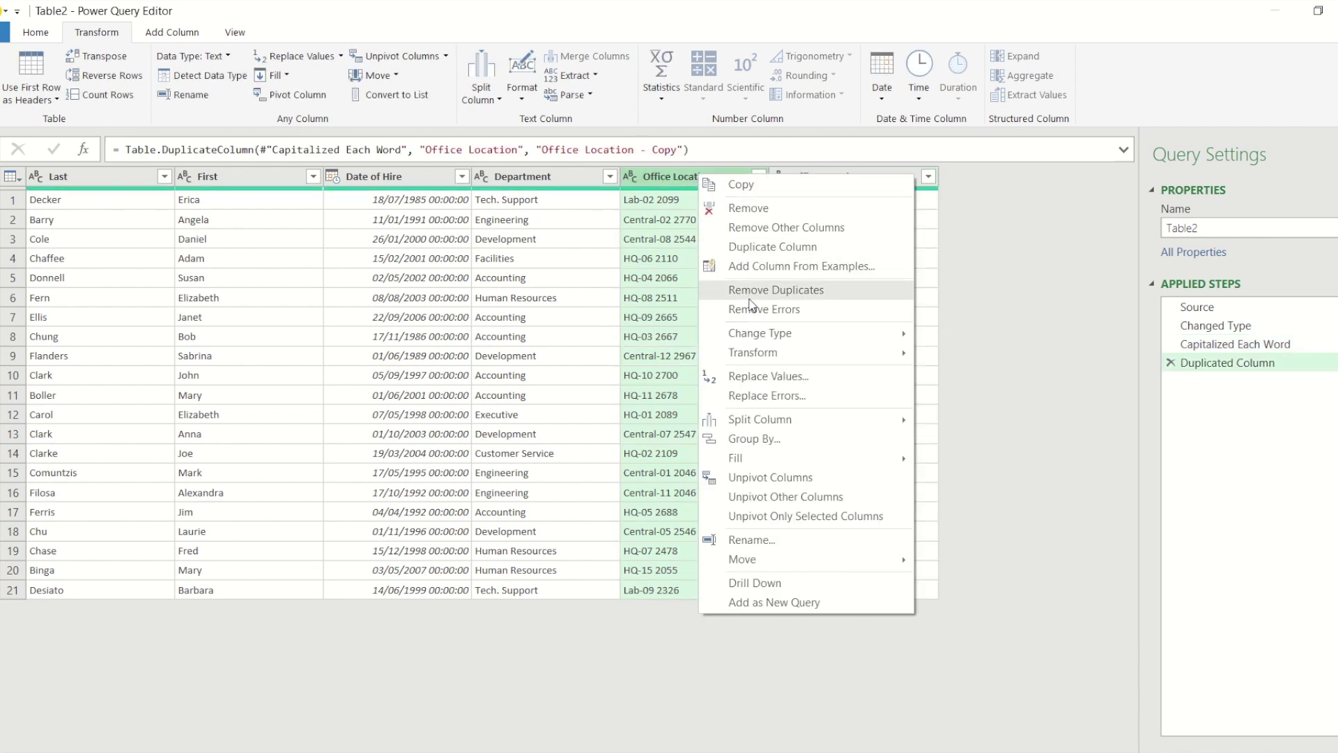
pyautogui.click(748, 251)
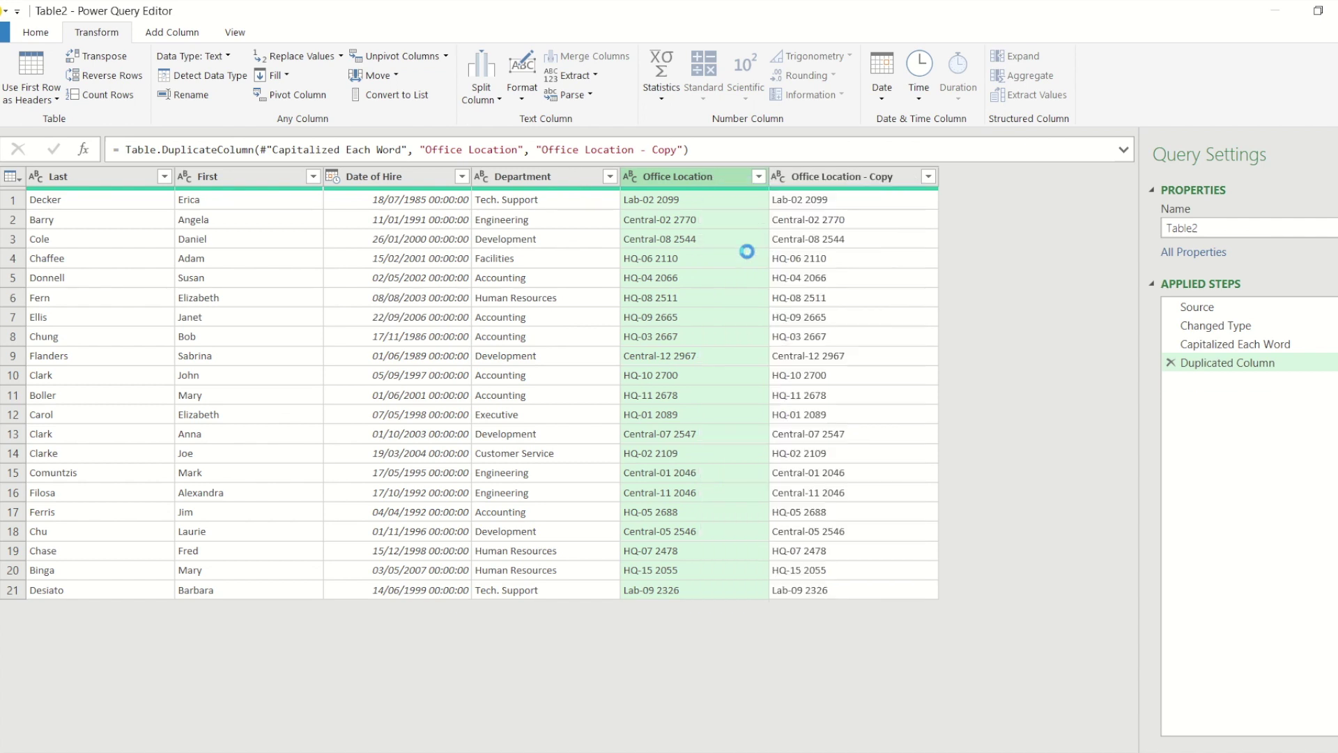
# Rename Office Location - Copy to Ext and Office Location - Copy.1 to Building.
pyautogui.doubleClick(829, 178)
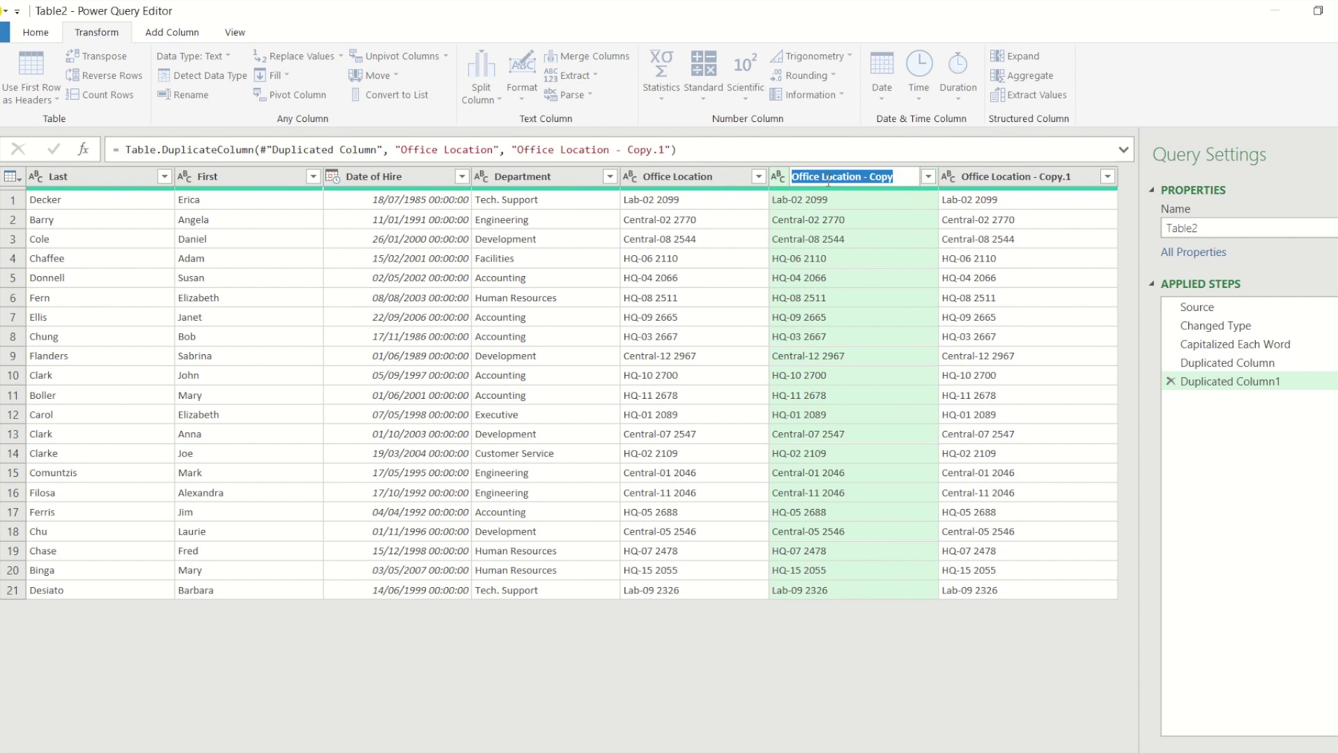
pyautogui.write('Ext')
pyautogui.doubleClick(1039, 178)
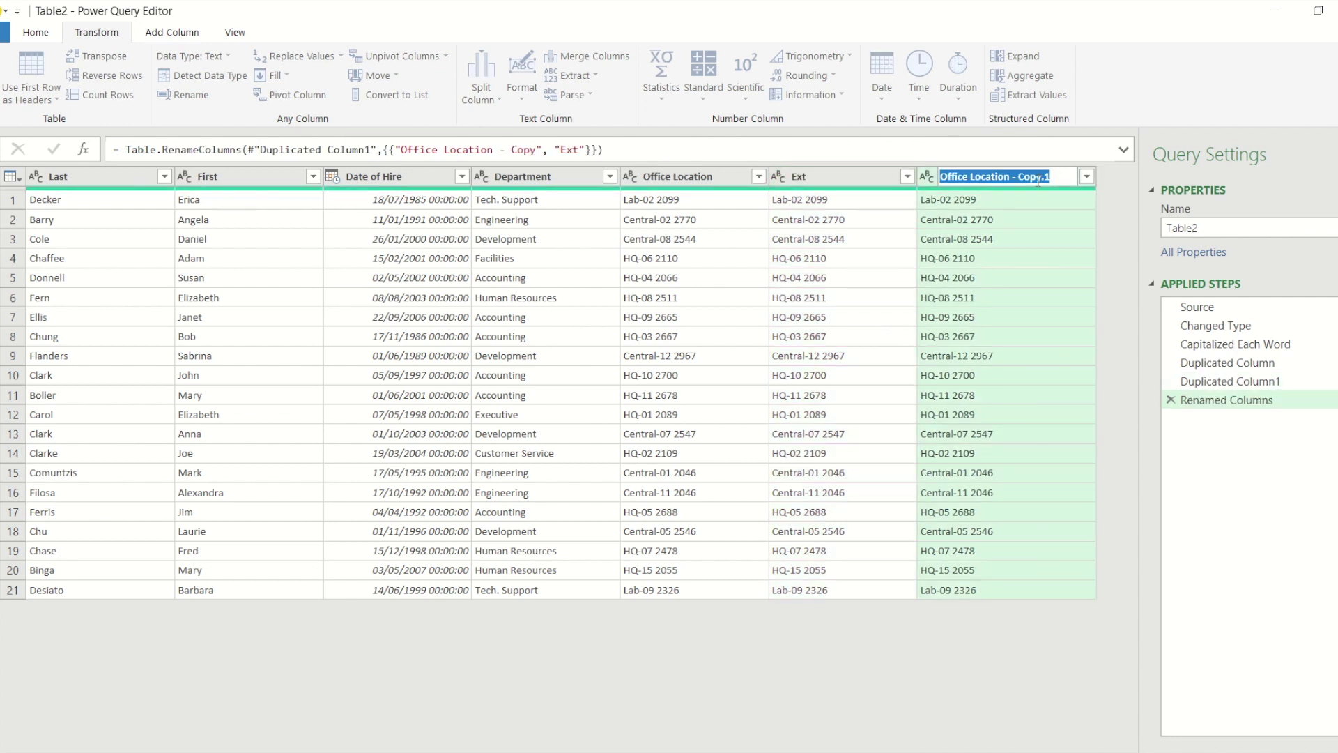
pyautogui.write('Building')
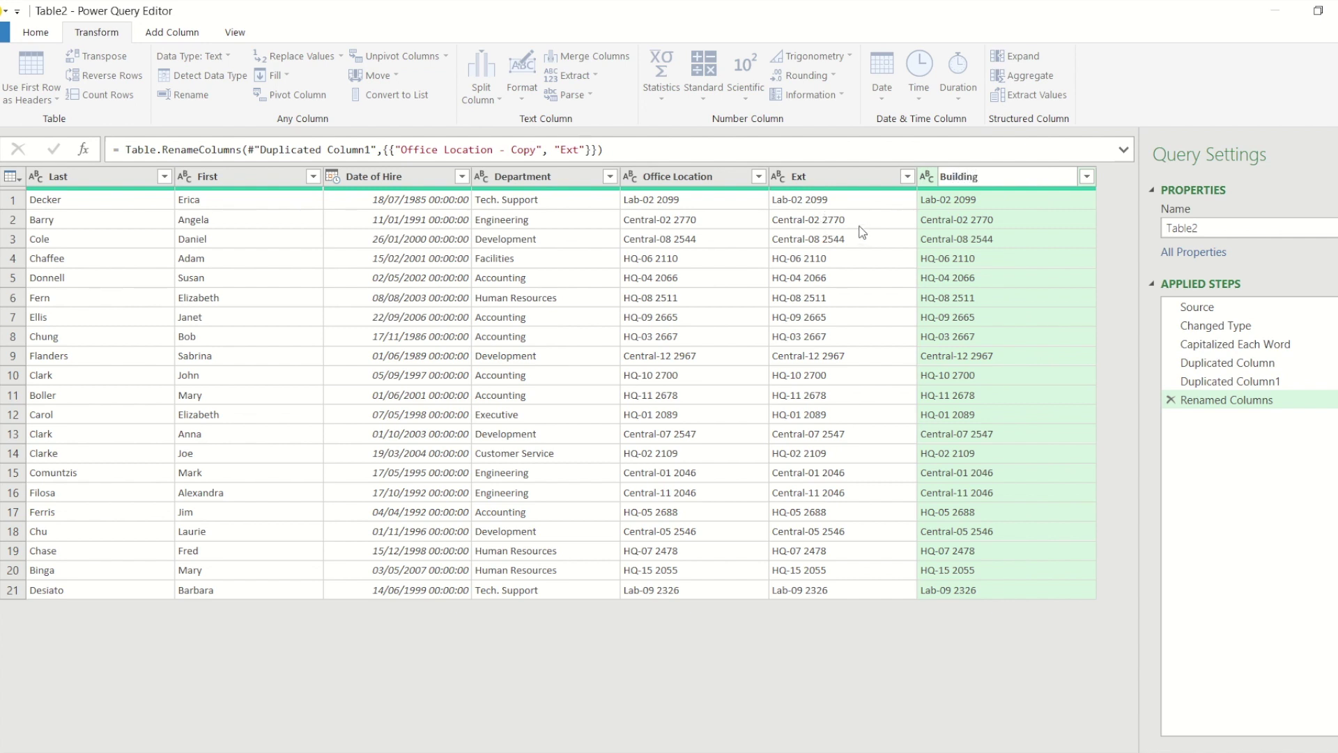
pyautogui.press('Return')
# Extract the last 4 characters of each Ext value, leaving extensions like 2099 and 2770.
pyautogui.click(839, 177)
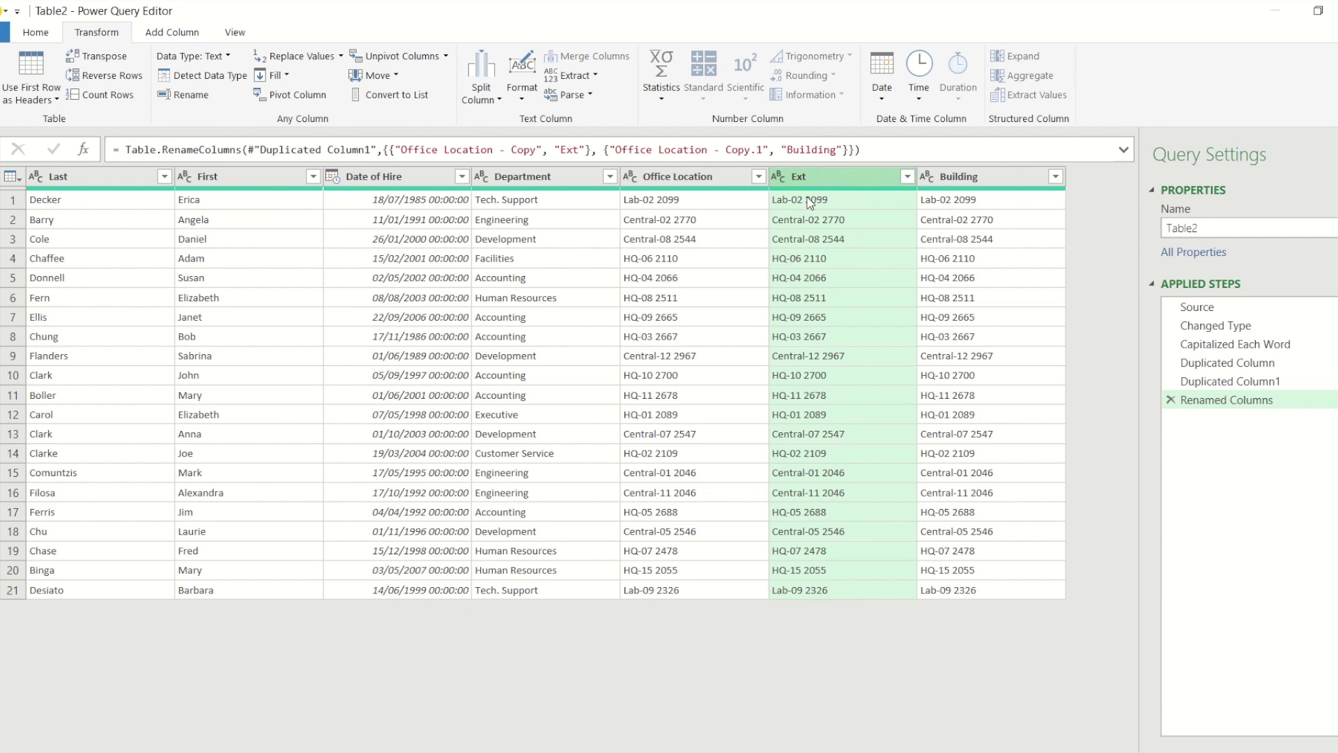
pyautogui.click(820, 202)
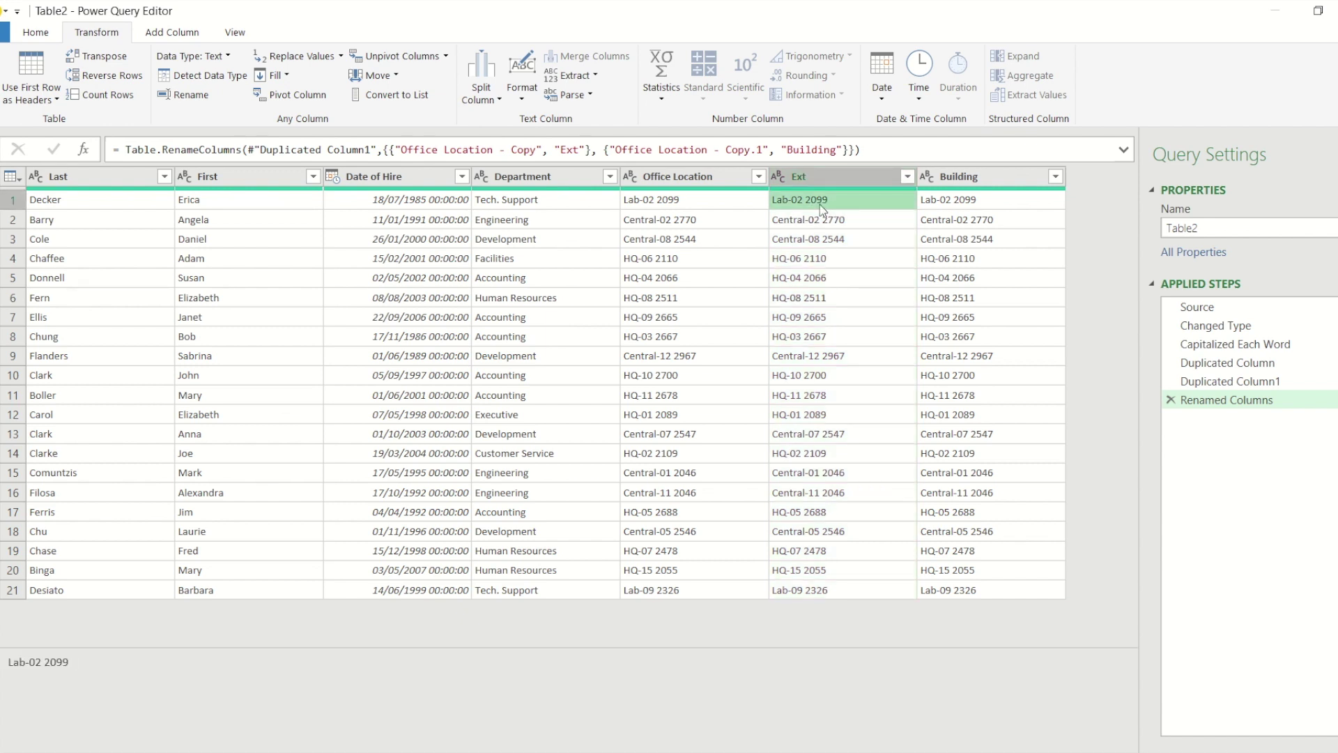
pyautogui.click(831, 176)
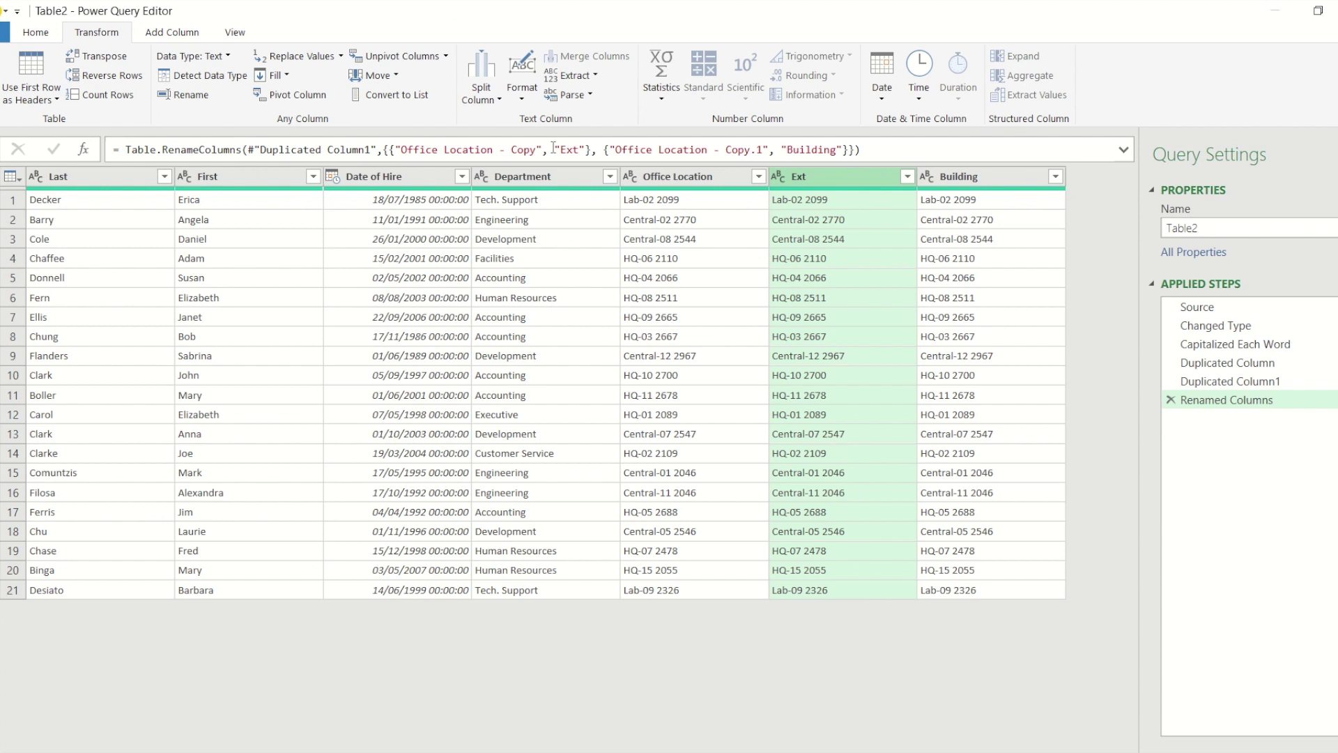
pyautogui.click(583, 77)
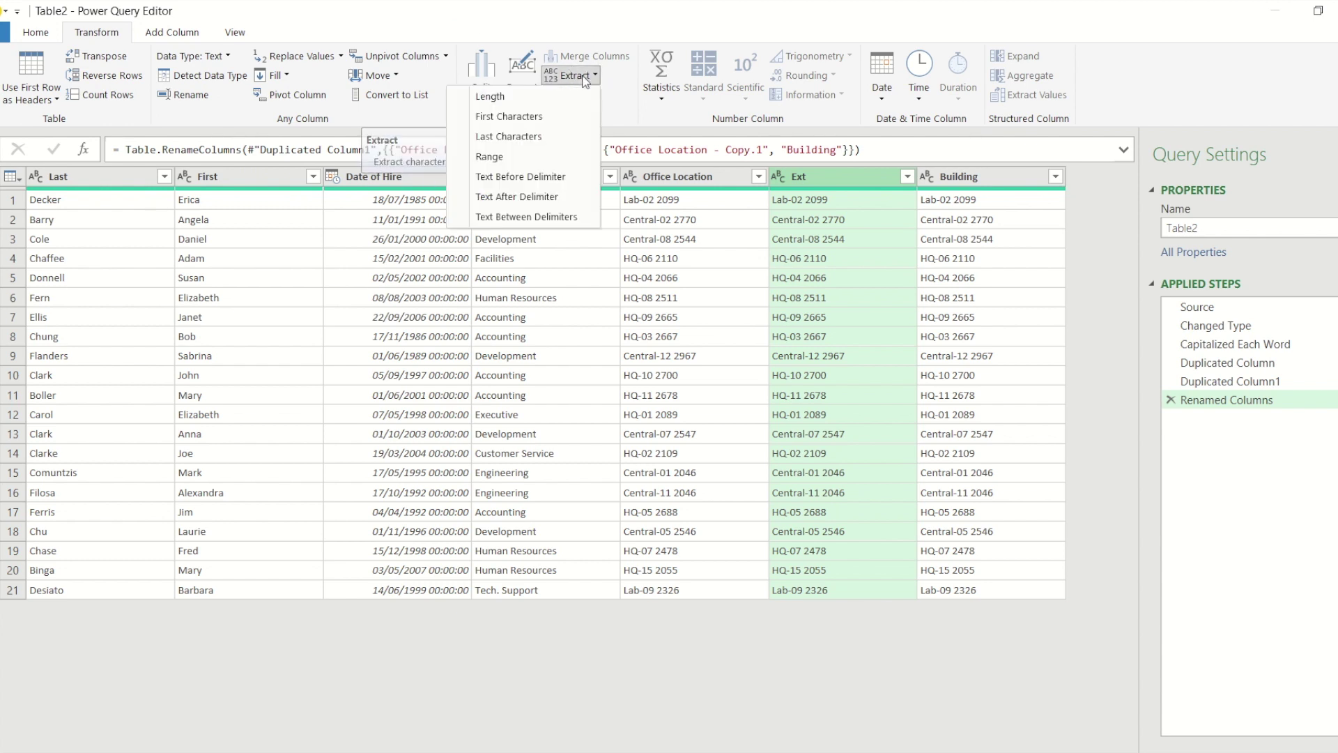
pyautogui.click(520, 139)
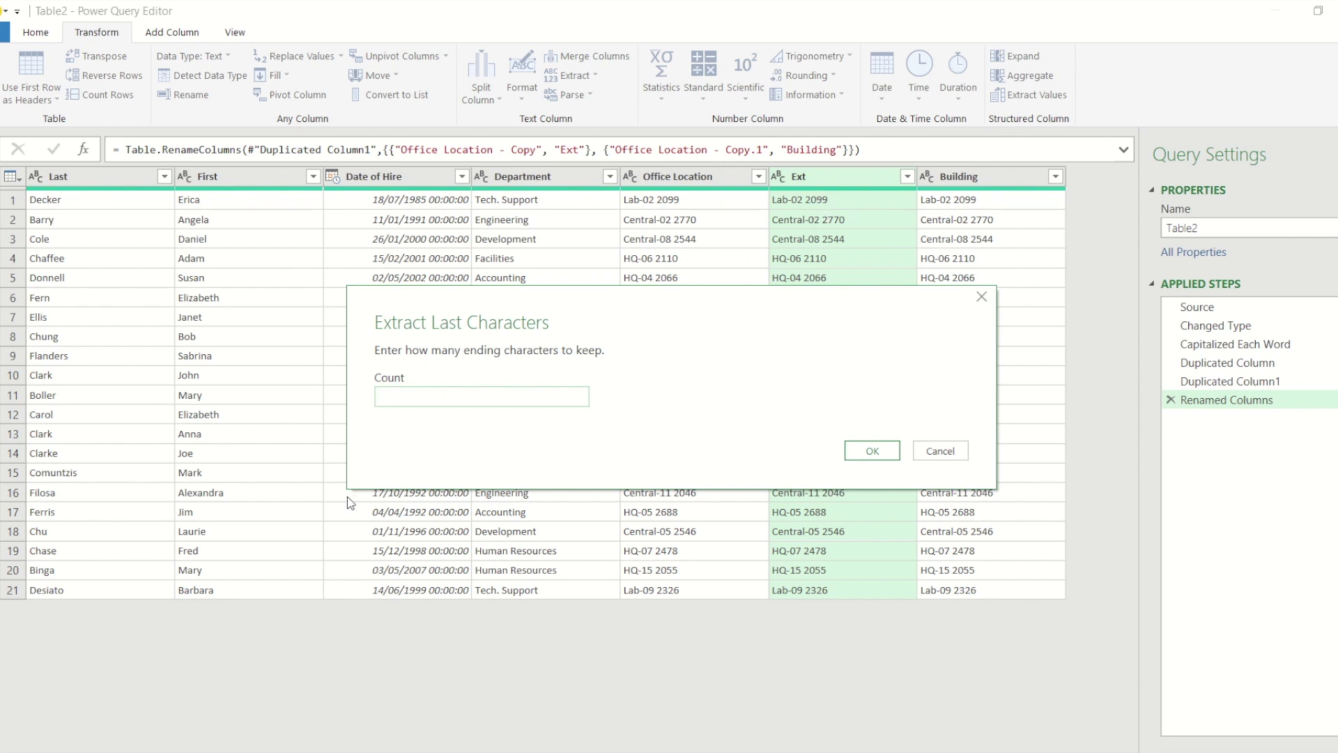
pyautogui.write('4')
pyautogui.click(876, 451)
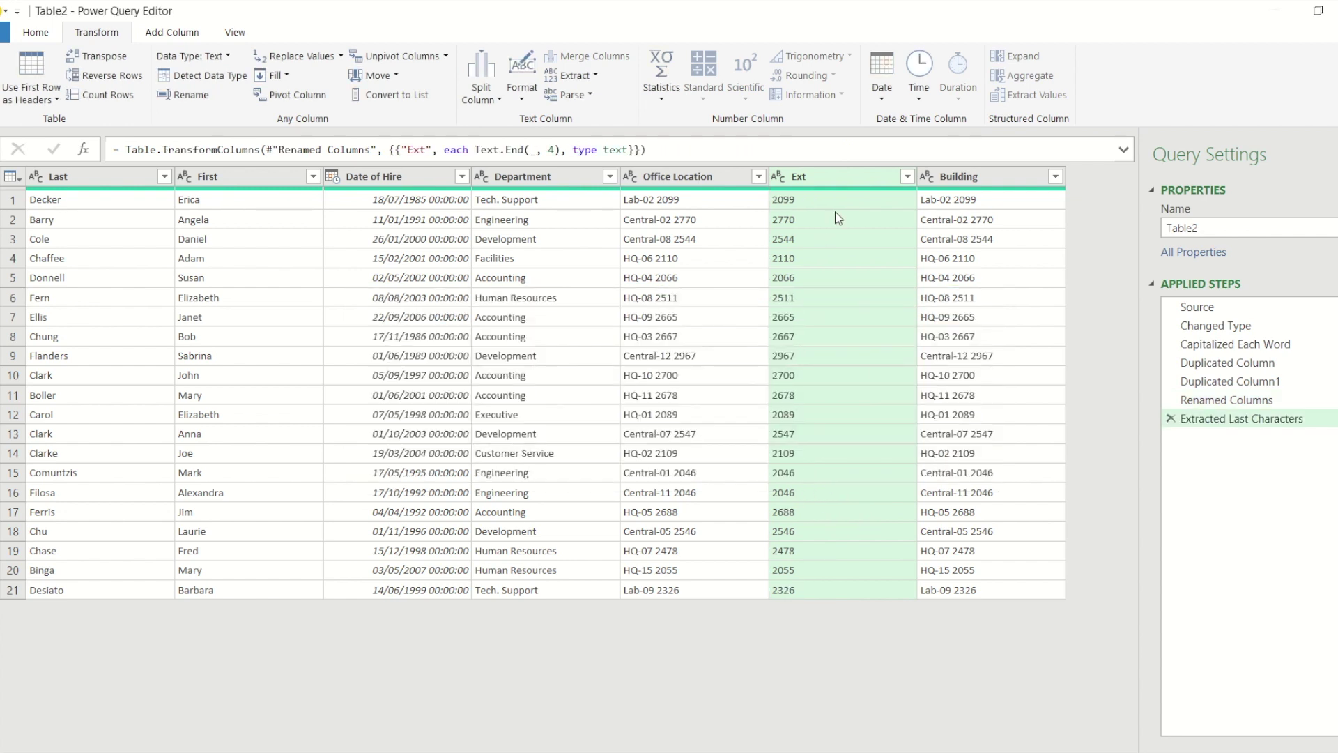
pyautogui.click(953, 176)
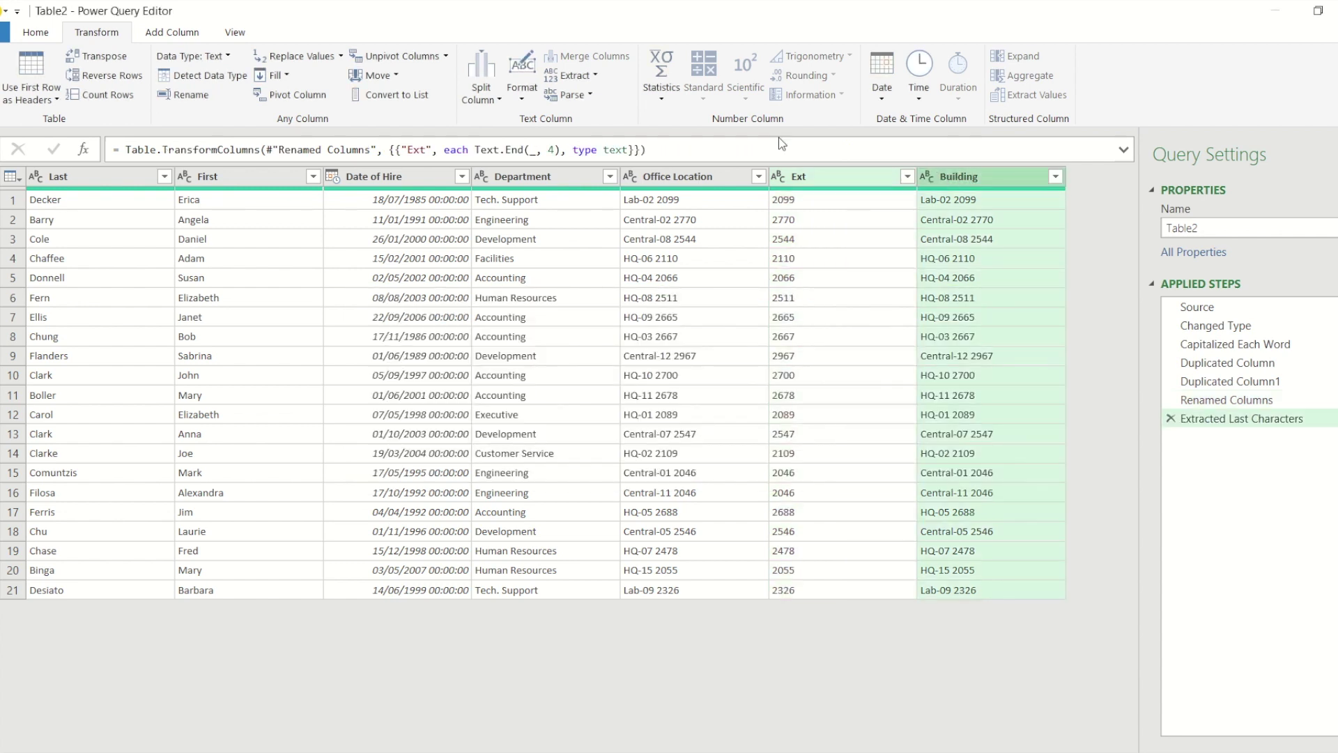
# Apply Extract > Text Before Delimiter with '-' to Building, leaving Lab, Central, HQ.
pyautogui.click(596, 74)
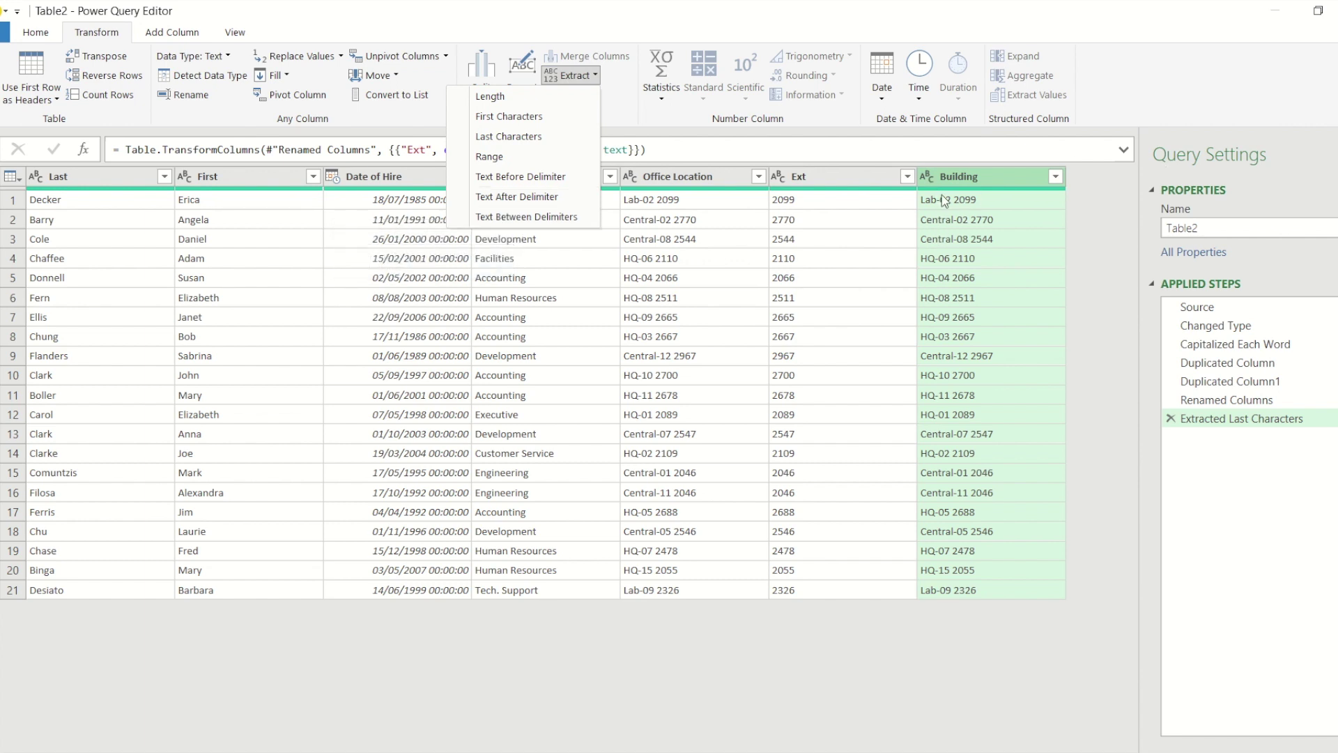
pyautogui.click(525, 182)
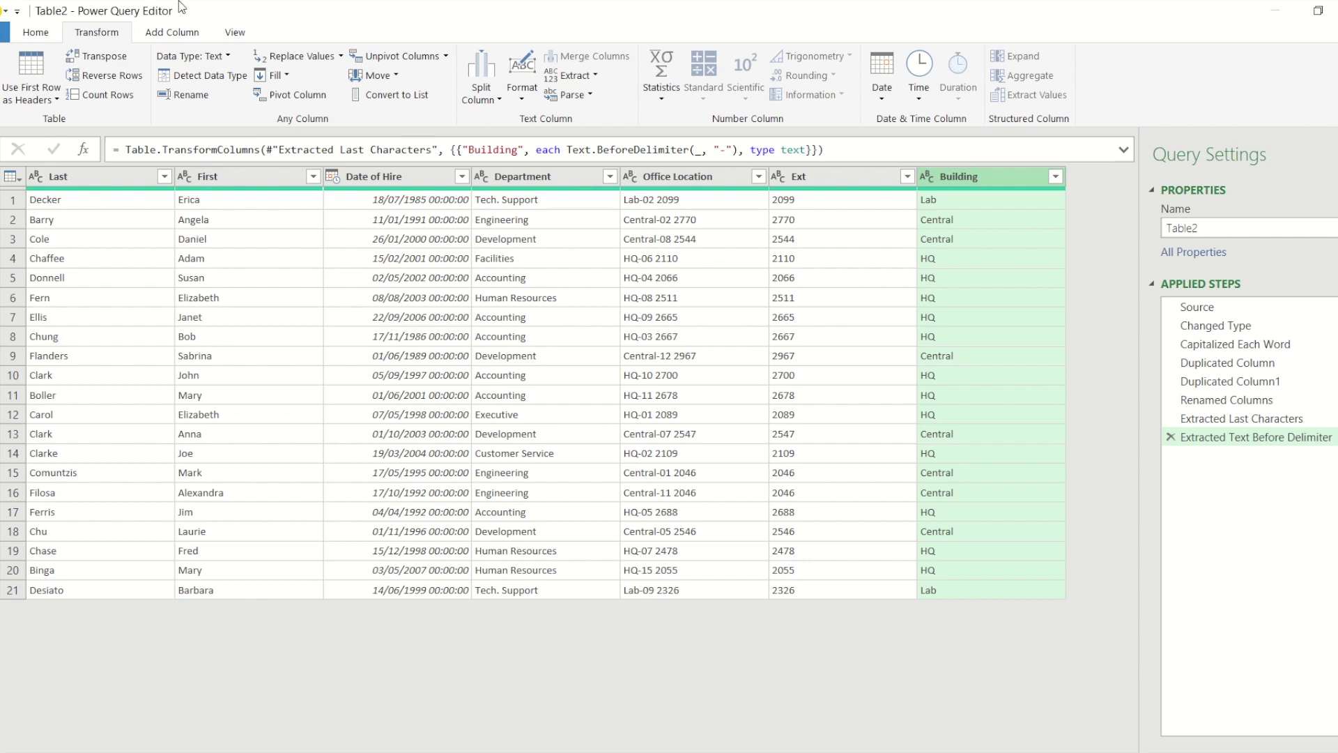
# Load the cleaned query results to the existing worksheet as a table starting at J3.
pyautogui.click(41, 33)
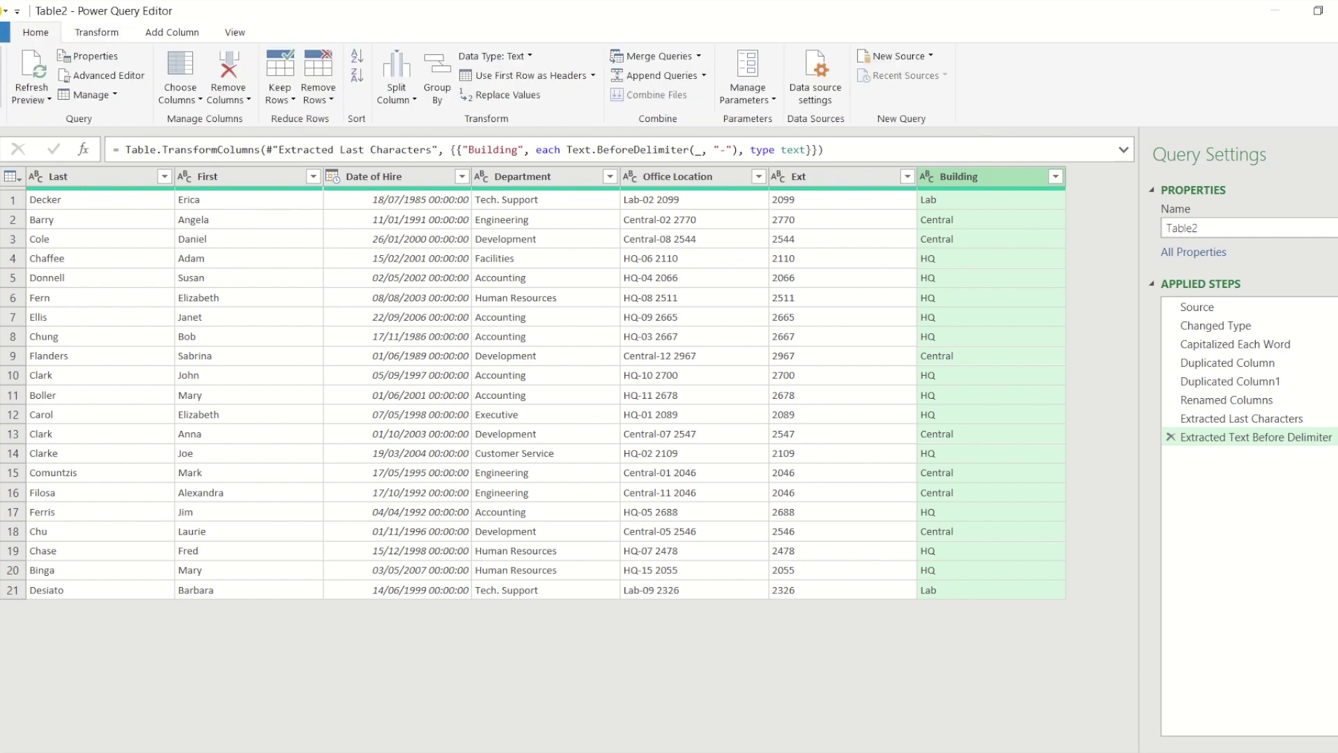
pyautogui.click(2, 110)
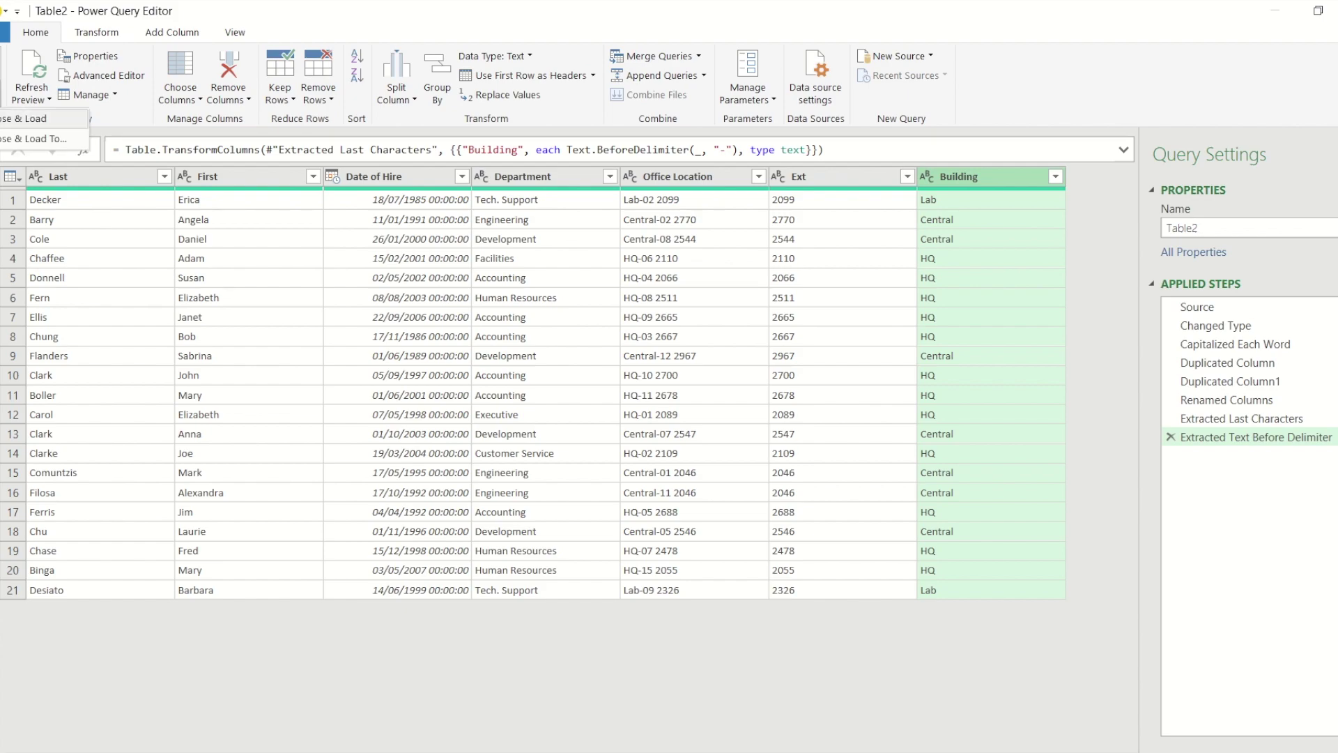
pyautogui.click(38, 139)
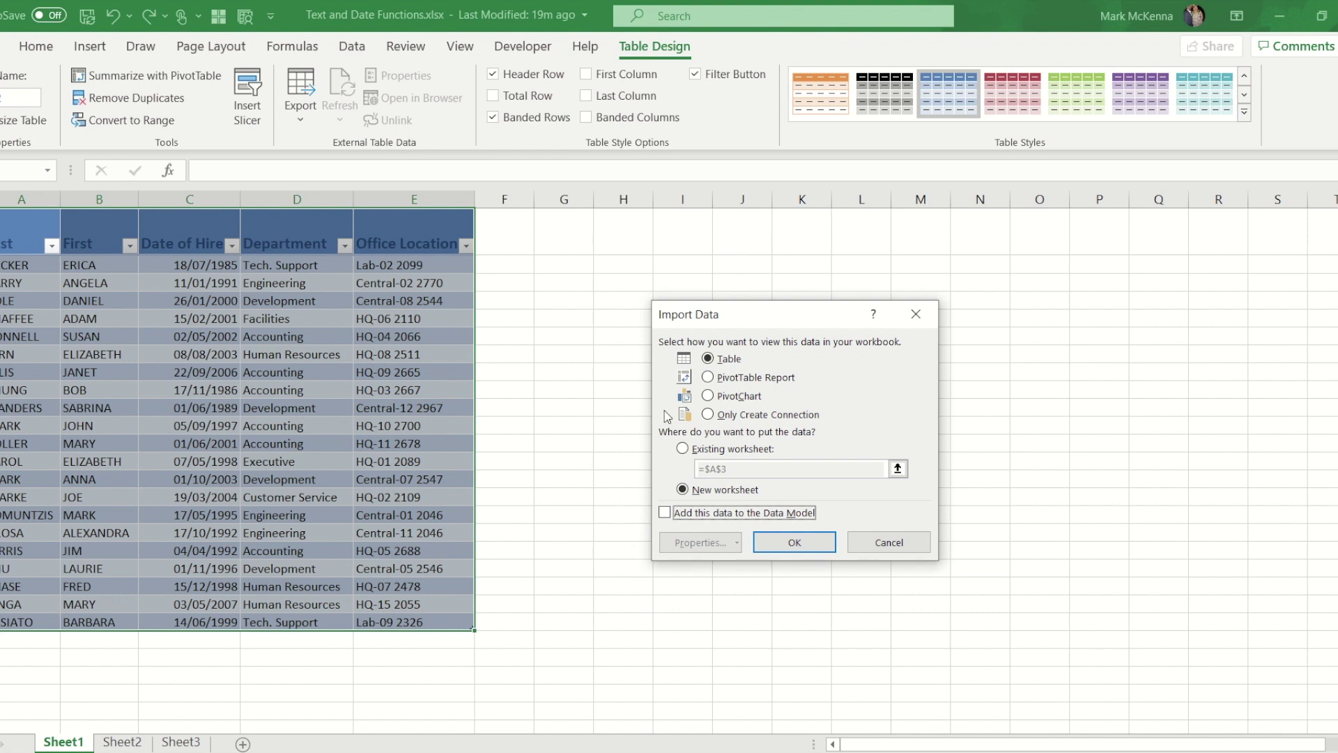
pyautogui.click(682, 448)
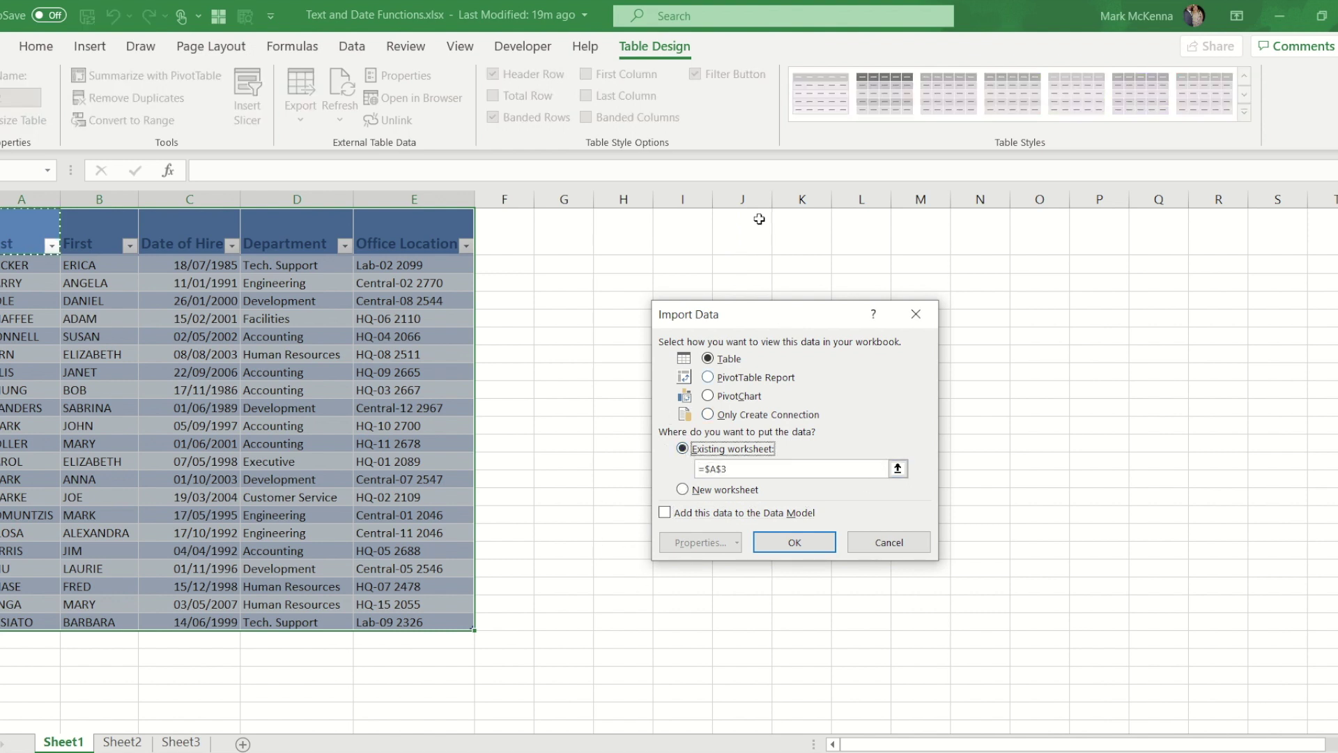
pyautogui.click(756, 245)
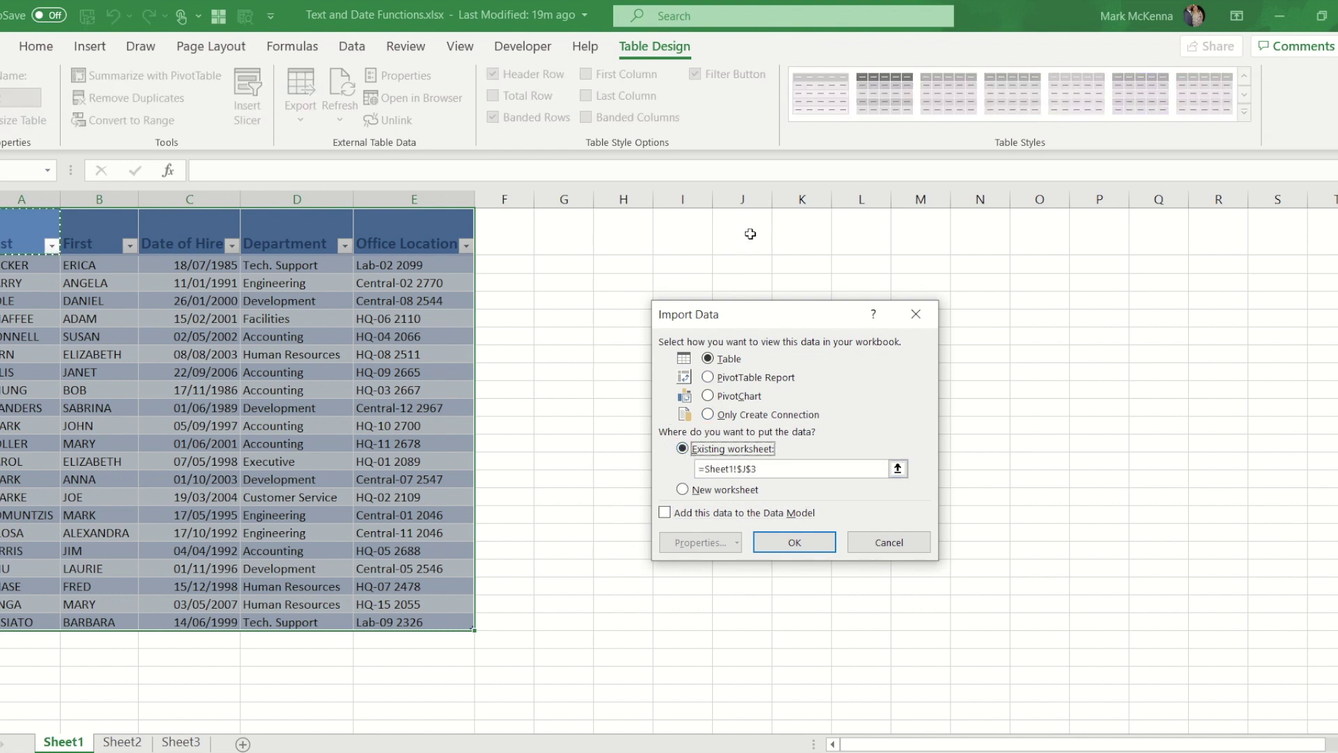
pyautogui.click(794, 543)
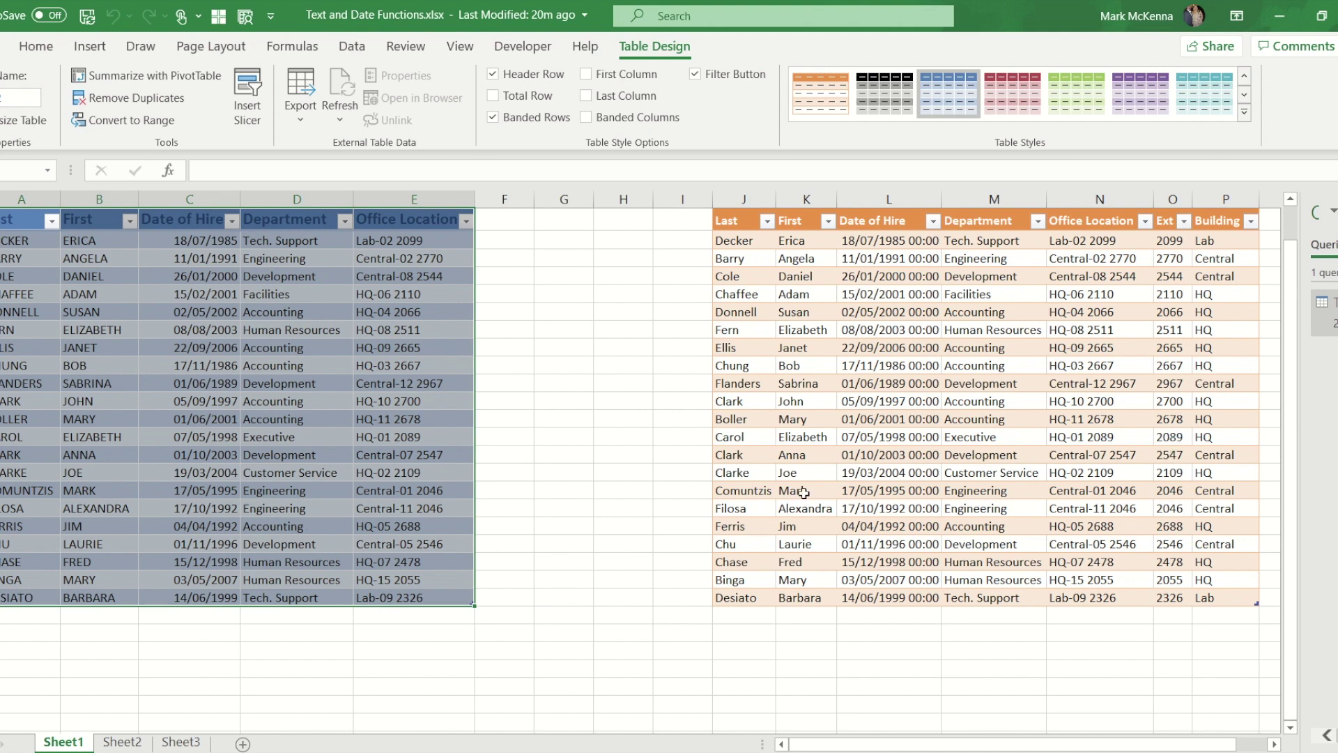
# Start a new source-table row at A24 with the employee's surname and first name.
pyautogui.click(23, 622)
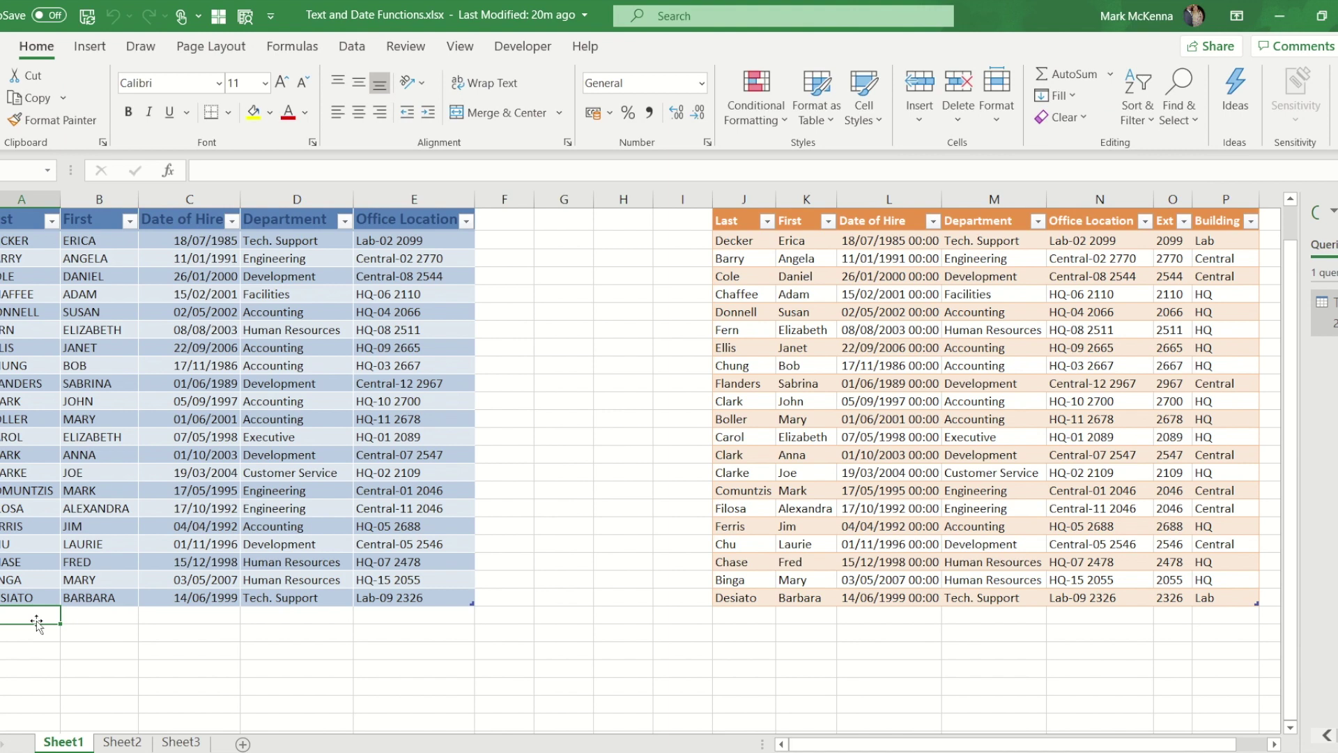
pyautogui.write('MCKENNA')
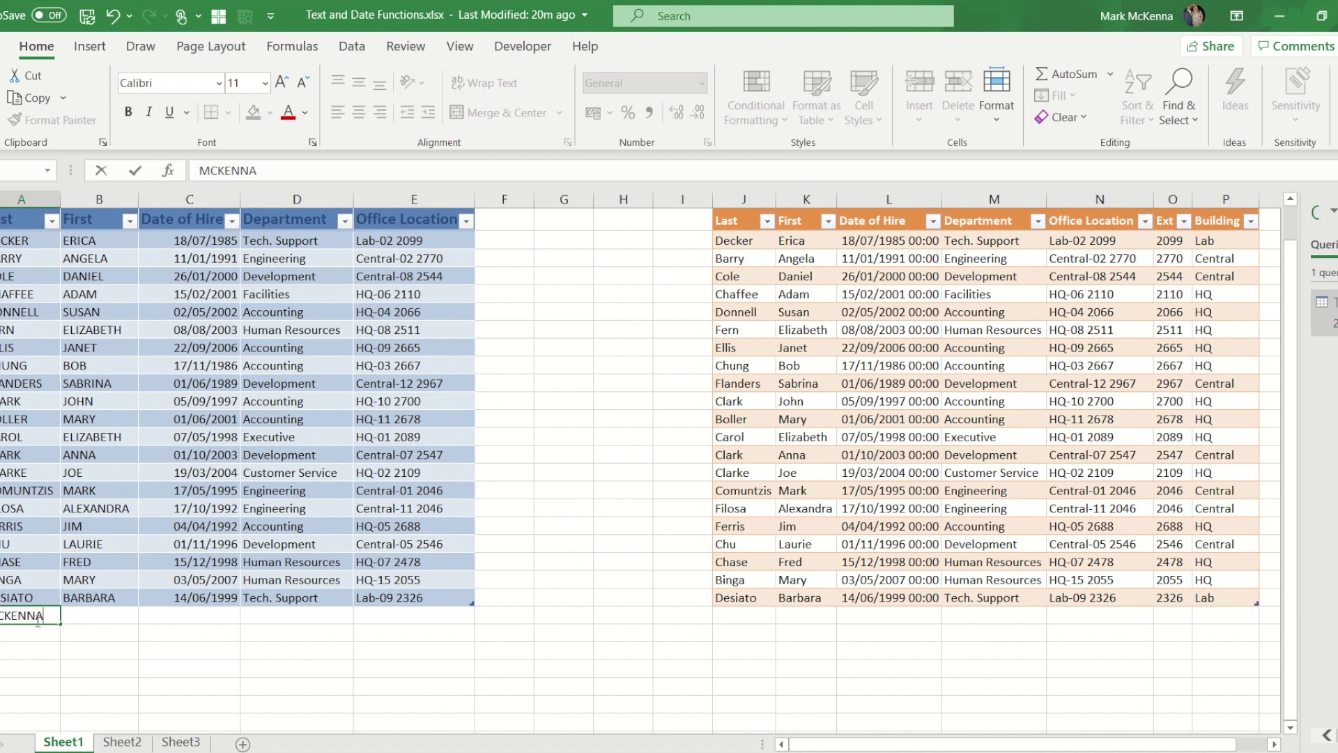
pyautogui.press('Tab')
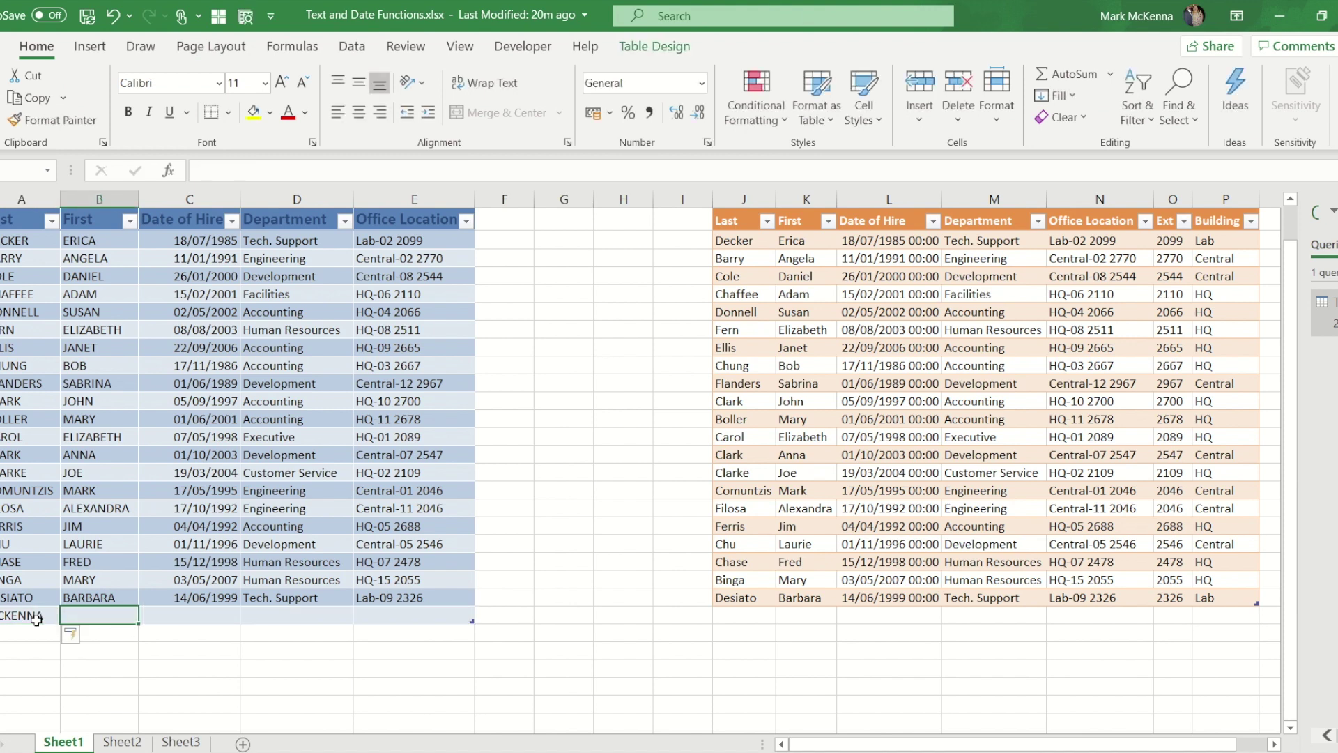
pyautogui.write('MARK')
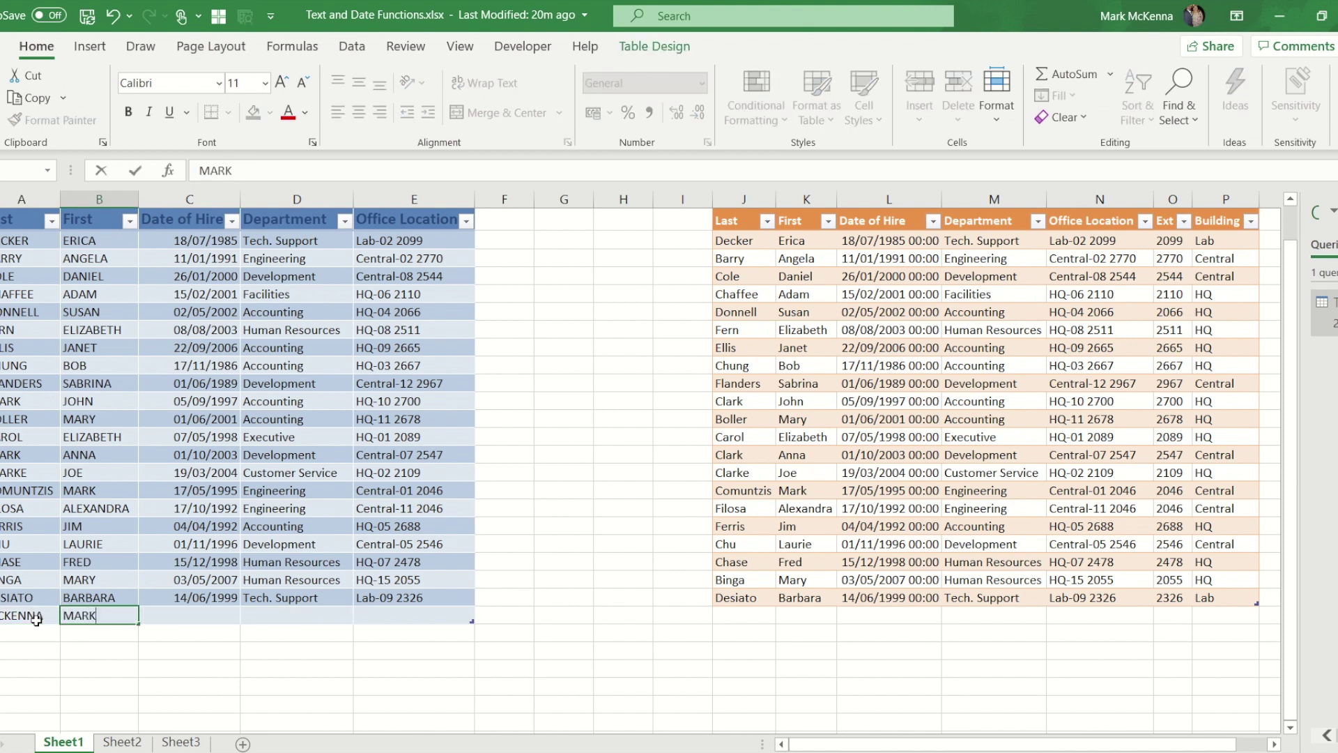
pyautogui.press('Tab')
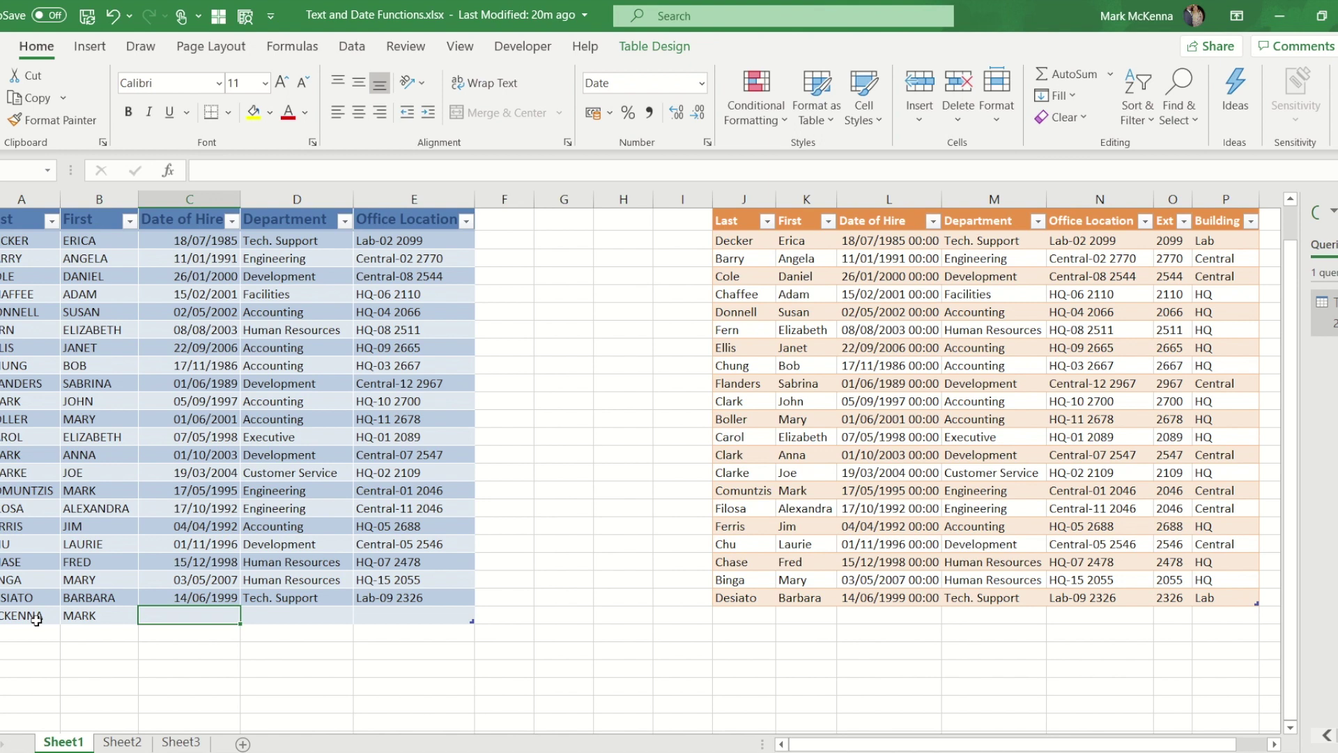
# Fill in hire date 09/07/2020, department Tech. Support and office HQ-05 7762.
pyautogui.hotkey('ctrl', ';')
pyautogui.press('Tab')
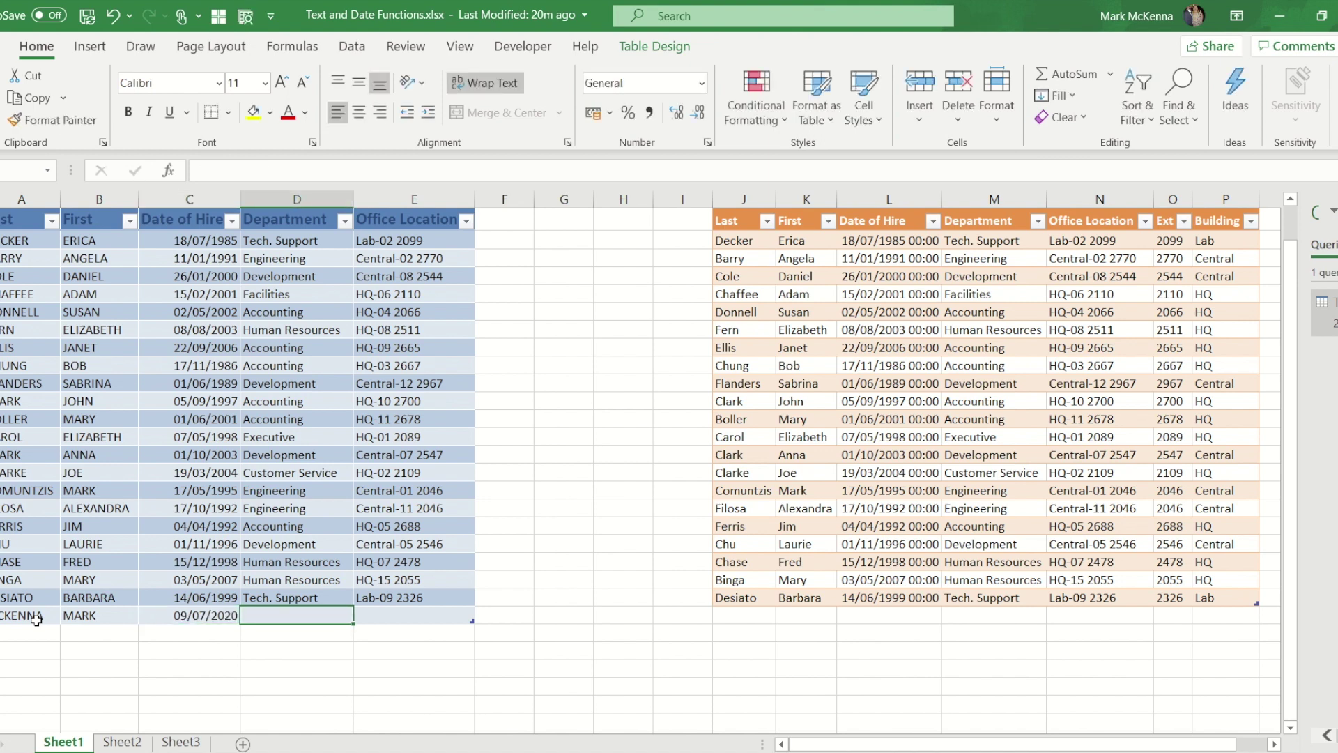
pyautogui.write('Tech. Support')
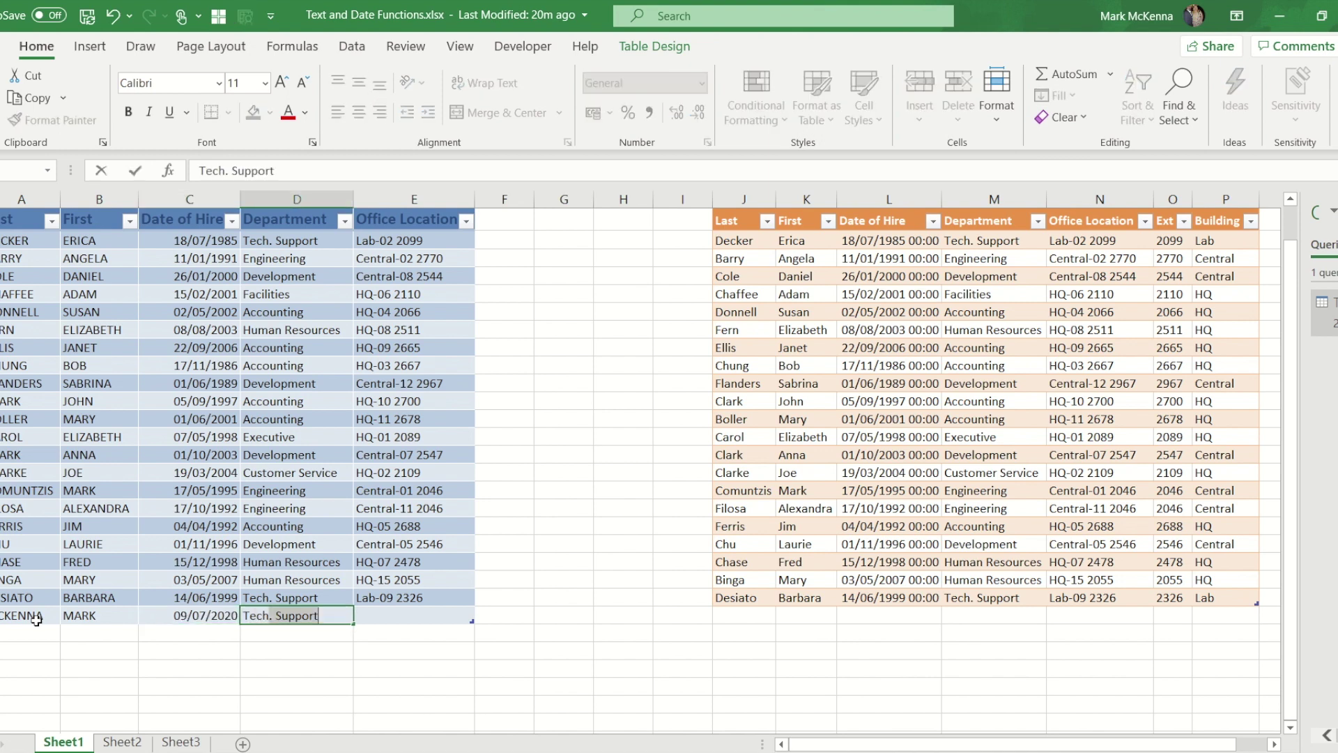
pyautogui.press('Tab')
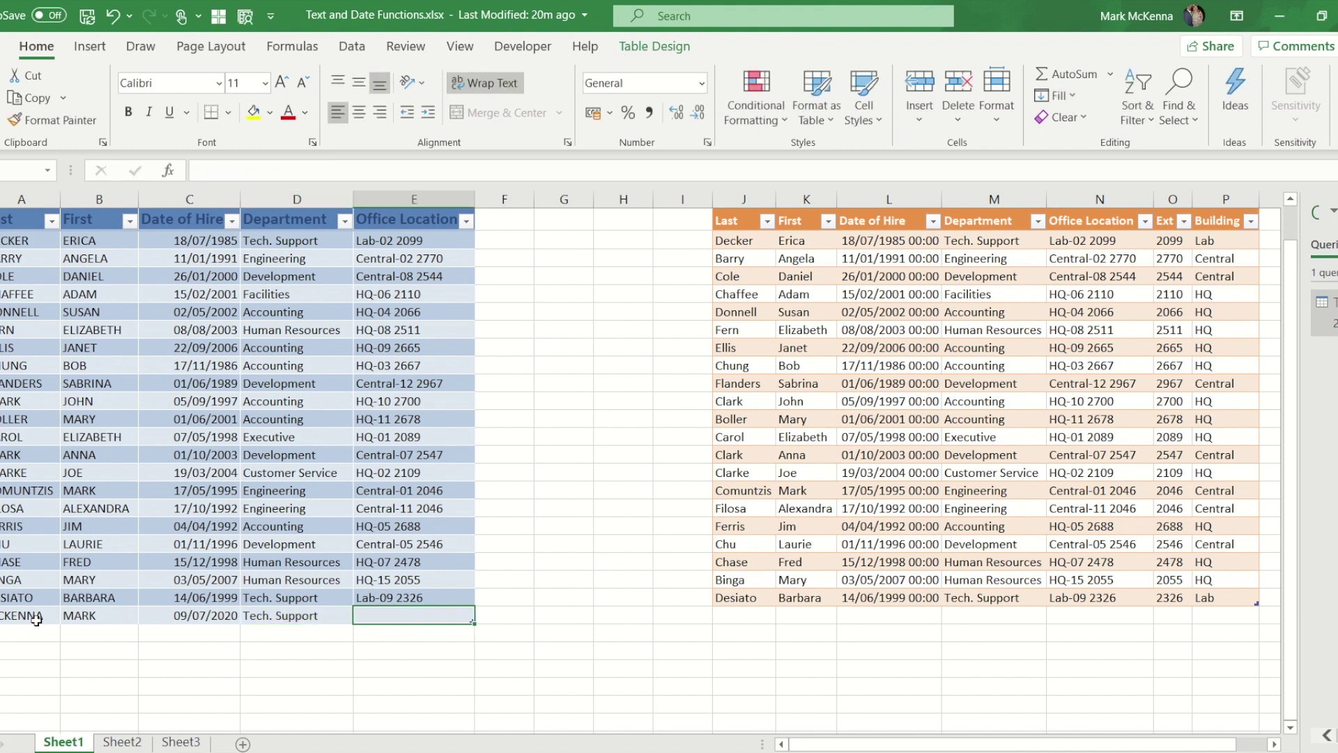
pyautogui.write('H')
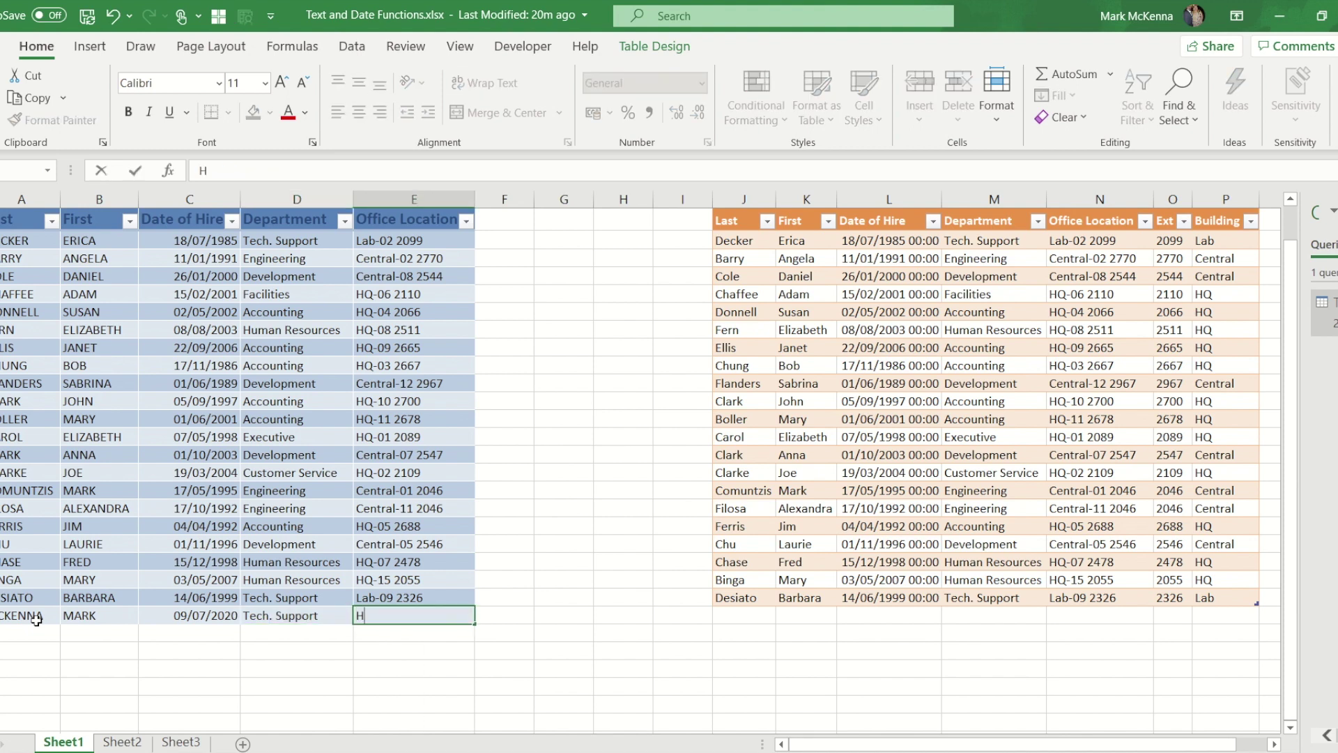
pyautogui.write('Q')
pyautogui.press('BackSpace')
pyautogui.write('Q-05')
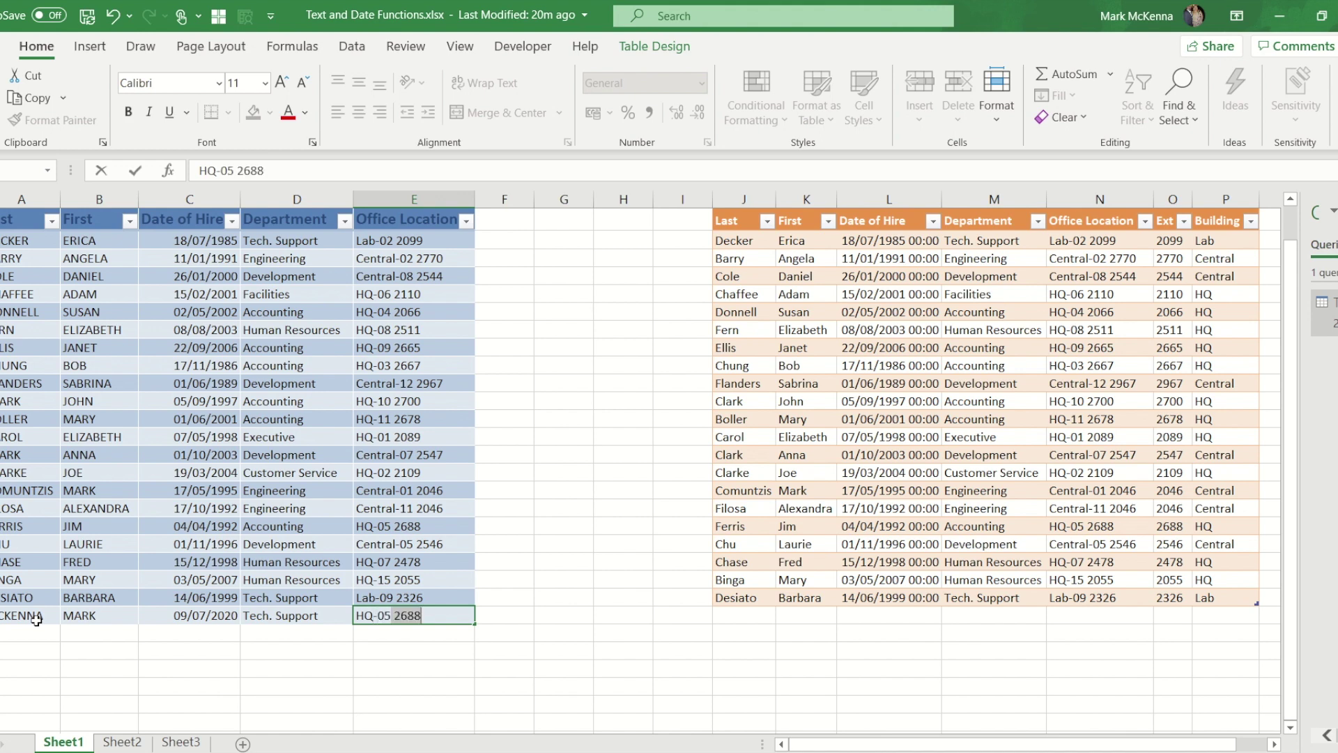
pyautogui.write(' 7762')
pyautogui.press('Tab')
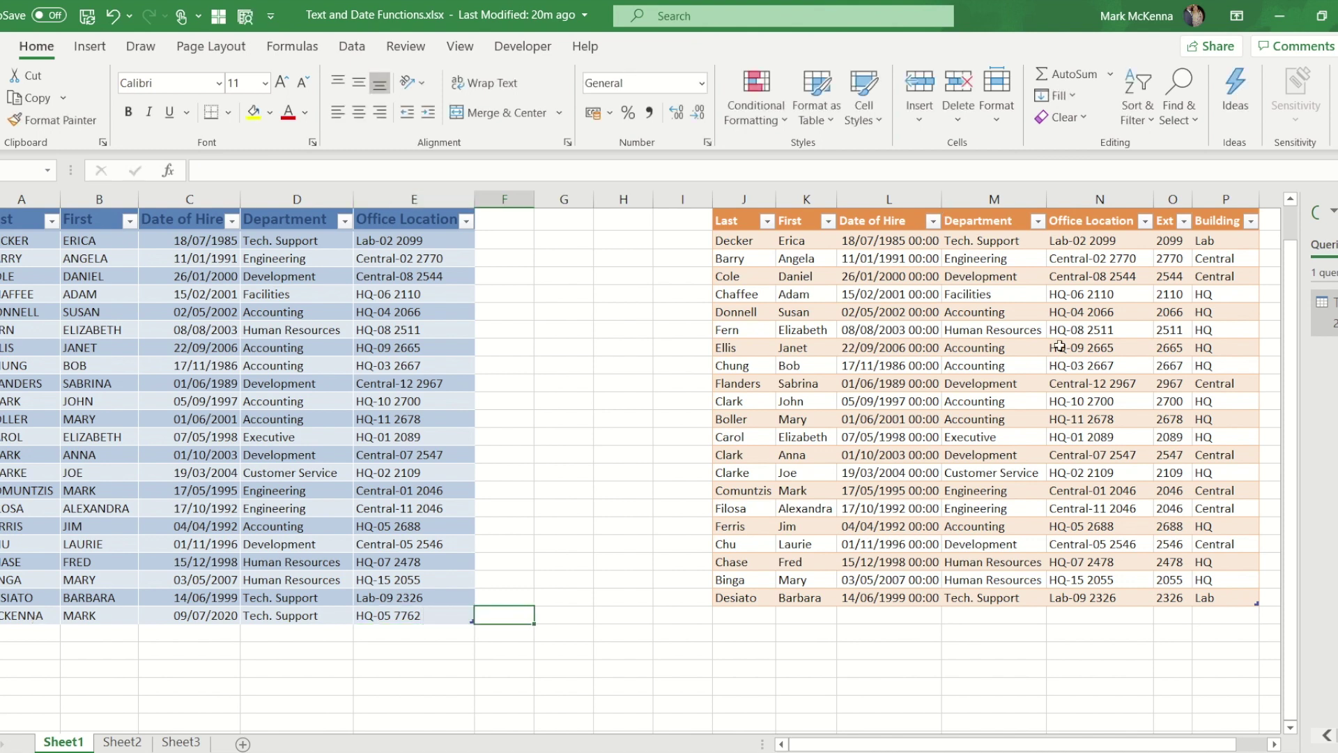
pyautogui.click(960, 377)
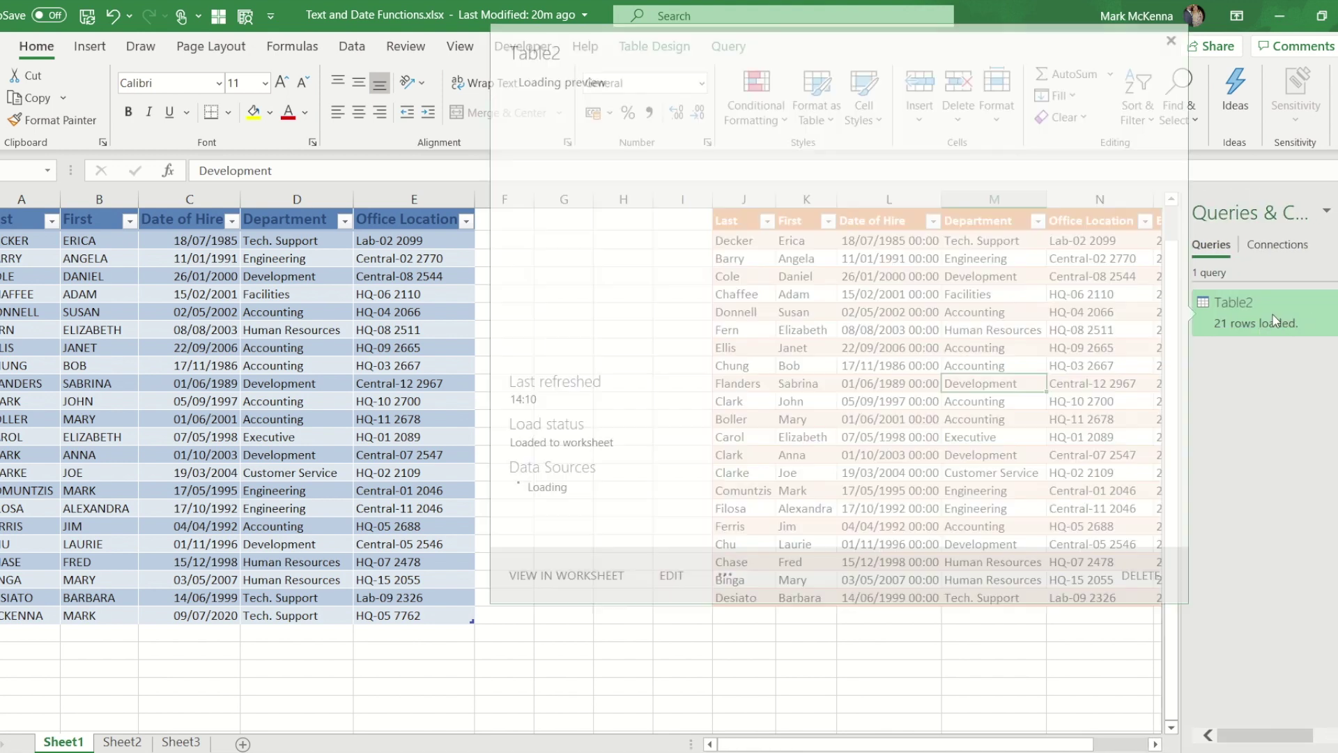
# Refresh the Table2 query so the J3 output table shows 22 rows, including the new employee.
pyautogui.rightClick(1273, 315)
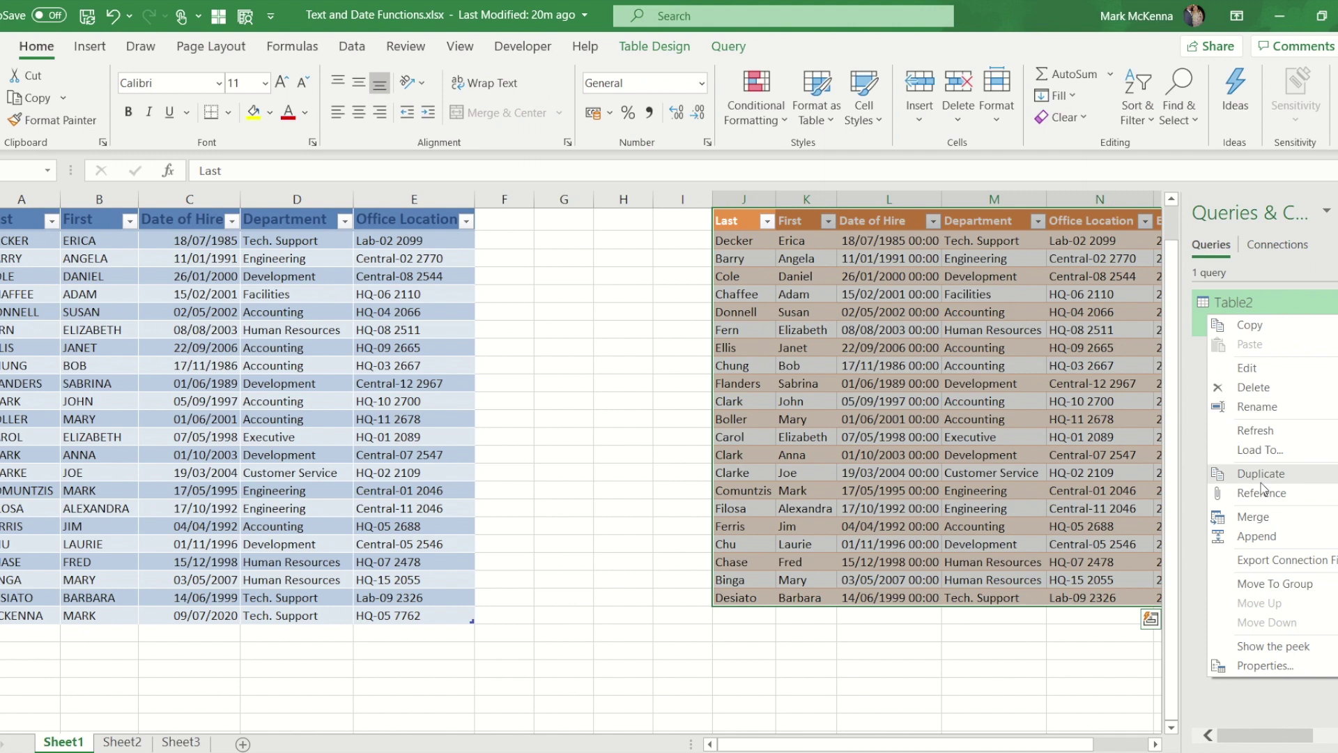
pyautogui.click(1262, 430)
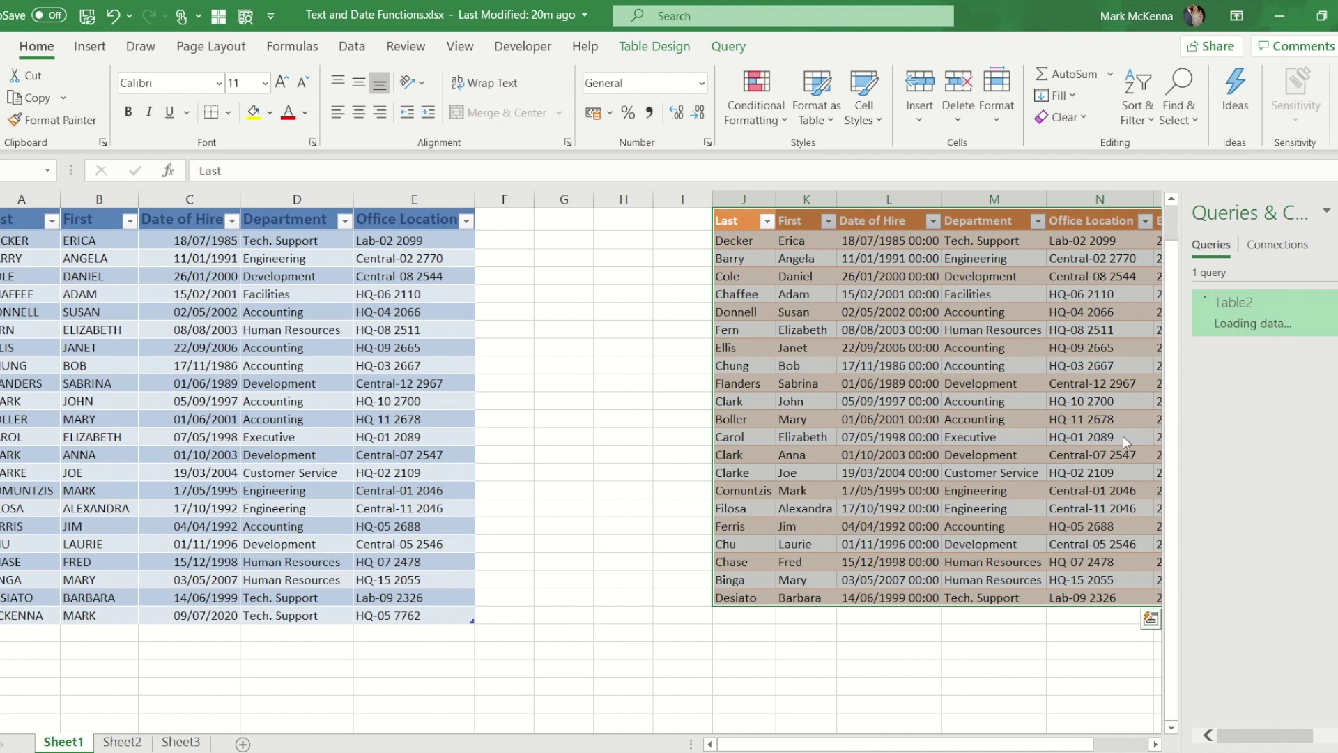
pyautogui.click(747, 650)
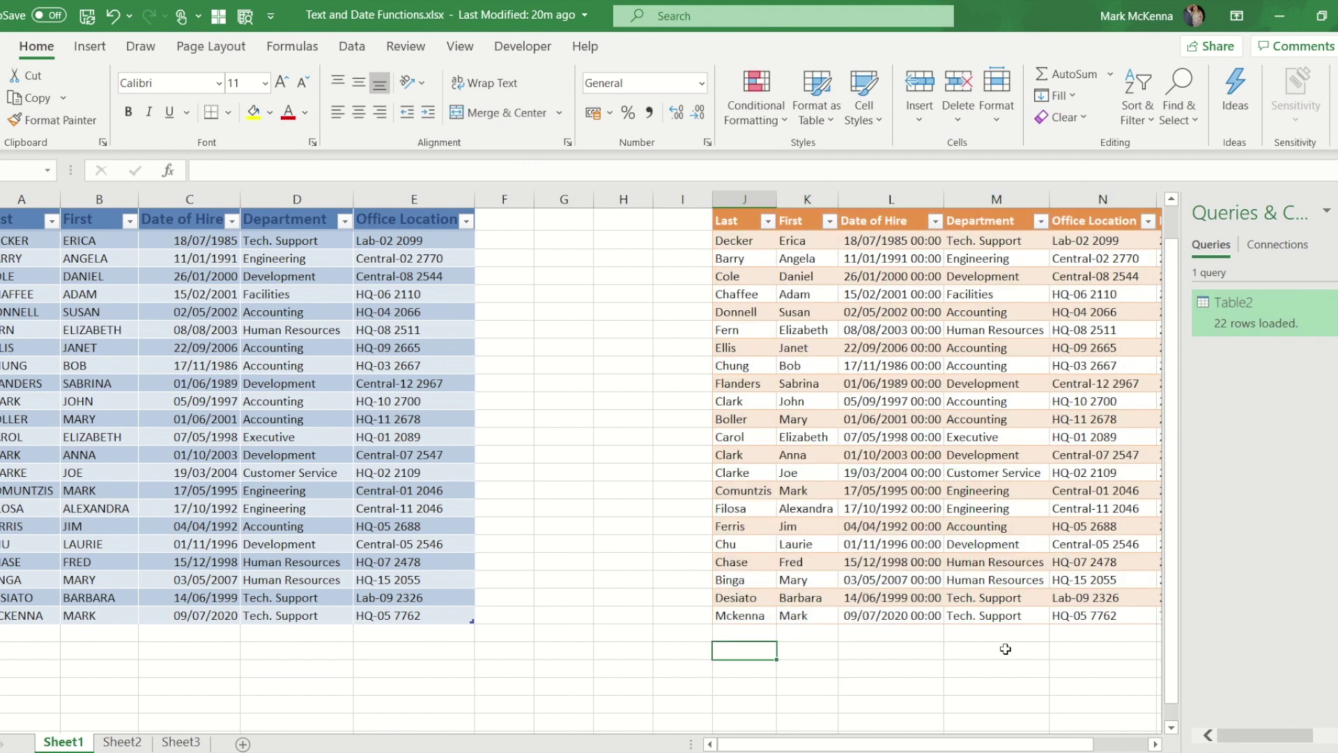